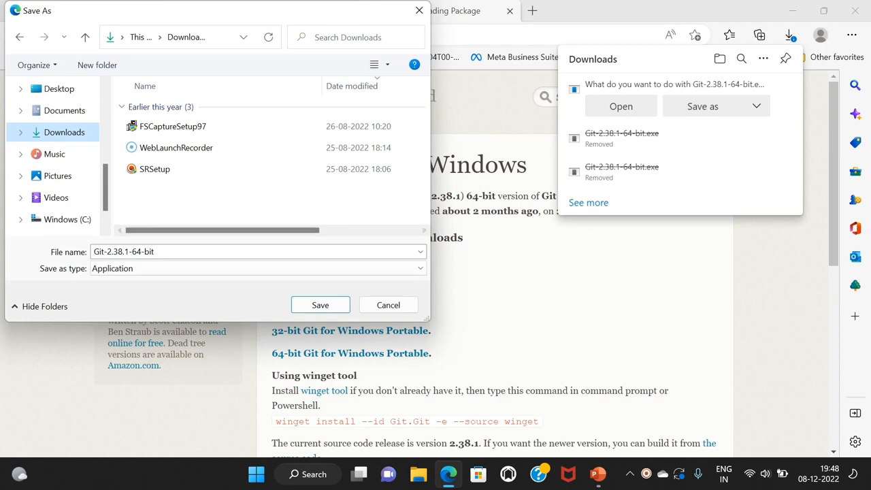
- Save the Git-2.38.1-64-bit.exe installer in Edge and run it from Downloads
{"action": "left_click", "coordinate": [321, 305]}
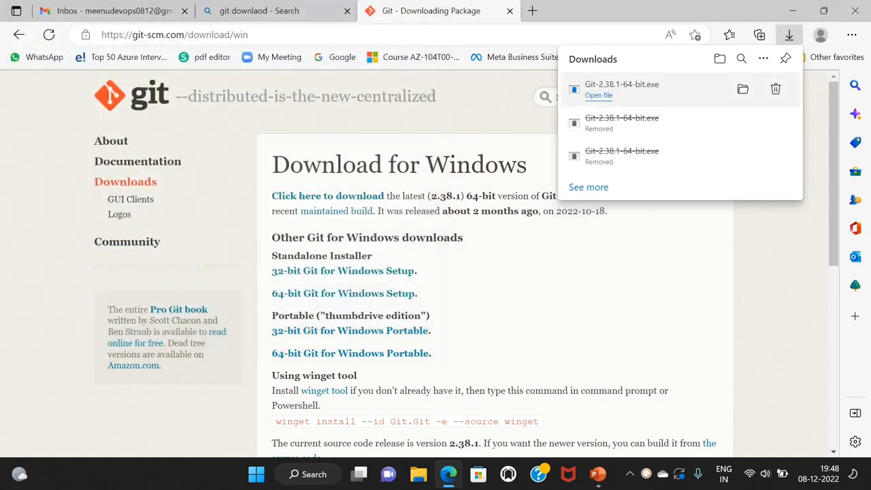
{"action": "left_click", "coordinate": [599, 95]}
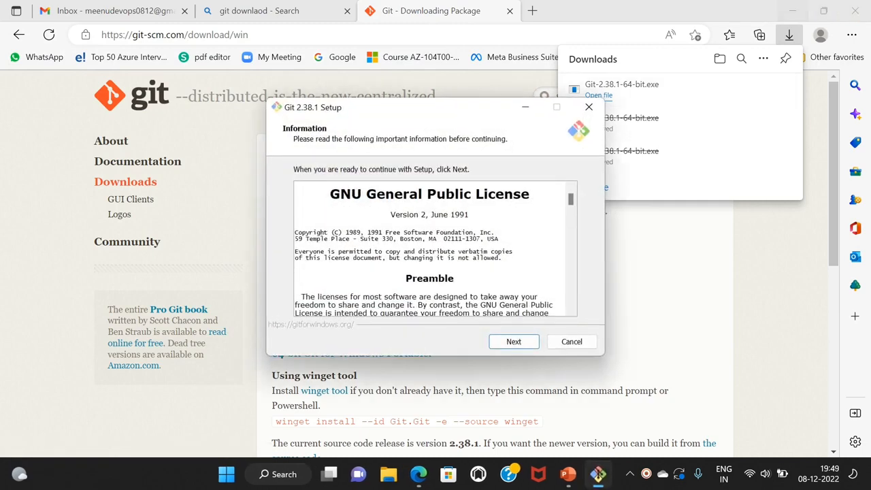
- Accept the license, add a desktop shortcut, and keep the default Start Menu folder, editor and branch name
{"action": "key", "text": "Return"}
{"action": "key", "text": "Return"}
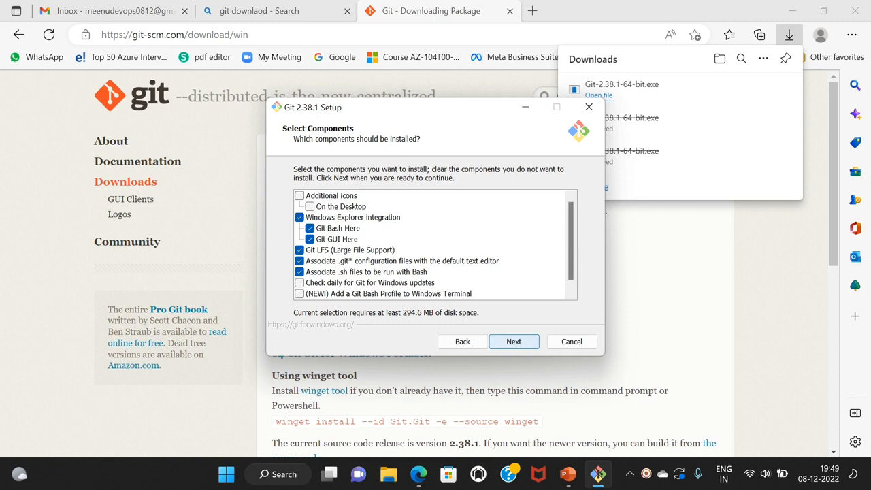
{"action": "left_click", "coordinate": [310, 206]}
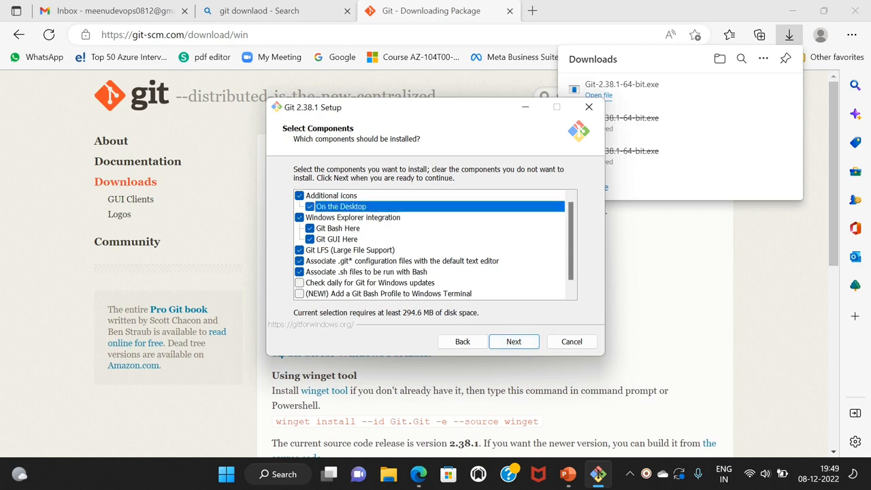
{"action": "left_click", "coordinate": [504, 341]}
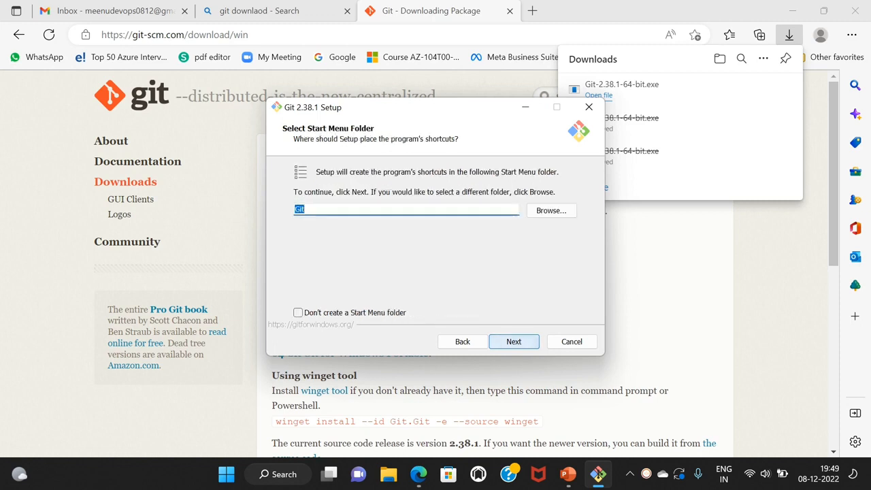
{"action": "left_click", "coordinate": [505, 342]}
{"action": "left_click", "coordinate": [504, 341]}
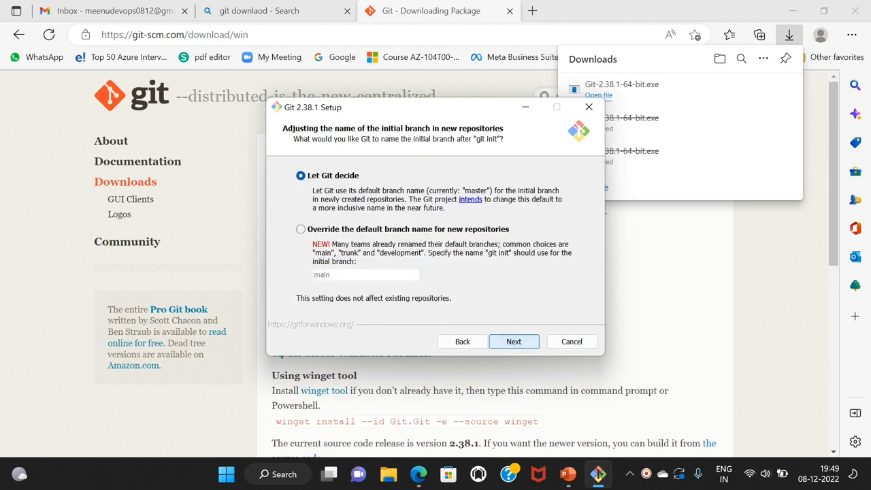
{"action": "left_click", "coordinate": [504, 341]}
- Keep the default PATH, OpenSSH, OpenSSL, line-ending, MinTTY, pull and credential settings, then install Git
{"action": "left_click", "coordinate": [504, 341]}
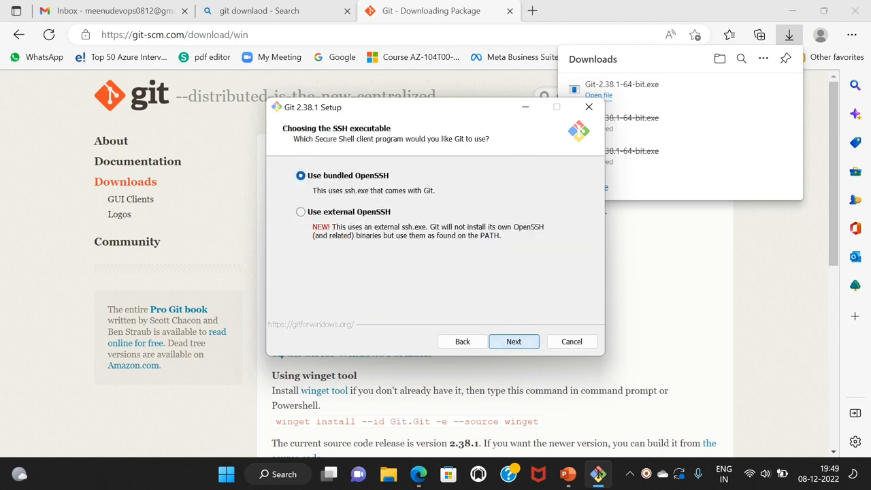
{"action": "left_click", "coordinate": [504, 341]}
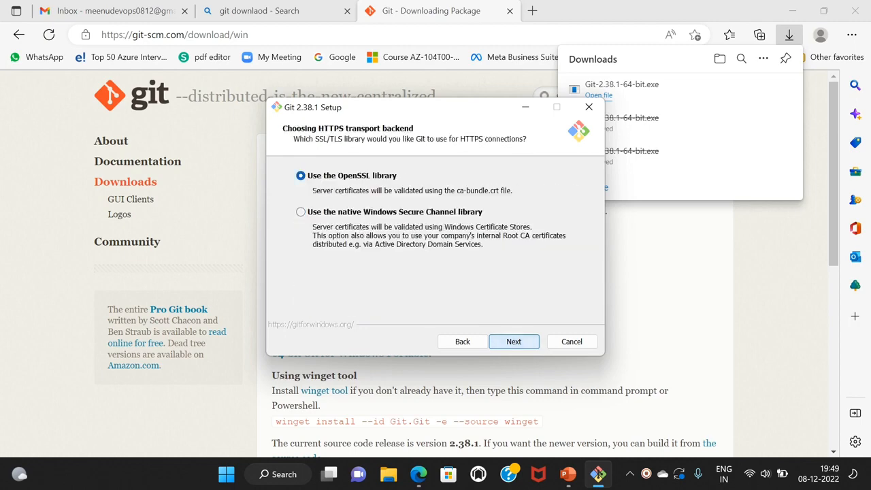
{"action": "left_click", "coordinate": [504, 341]}
{"action": "left_click", "coordinate": [504, 341]}
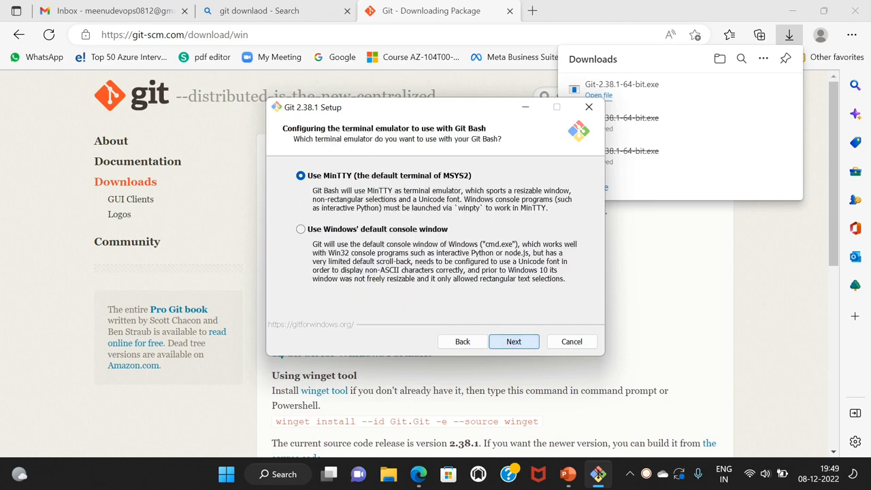
{"action": "left_click", "coordinate": [504, 341]}
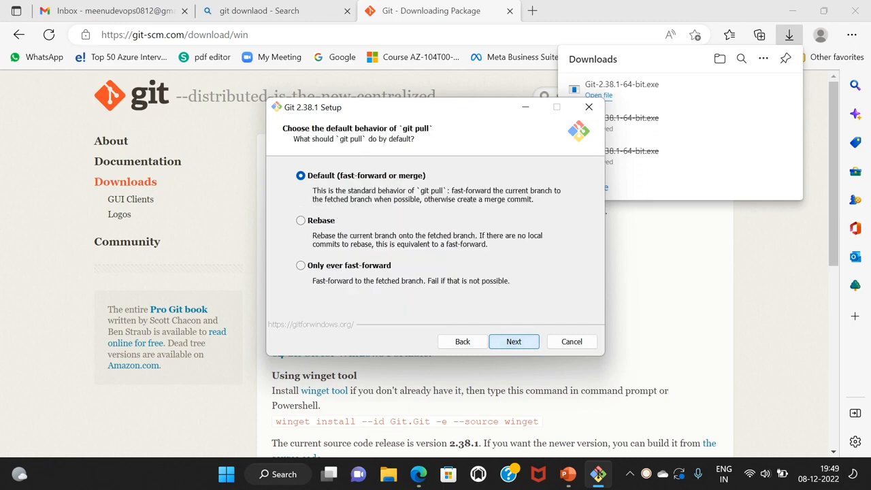
{"action": "left_click", "coordinate": [504, 341]}
{"action": "left_click", "coordinate": [505, 341]}
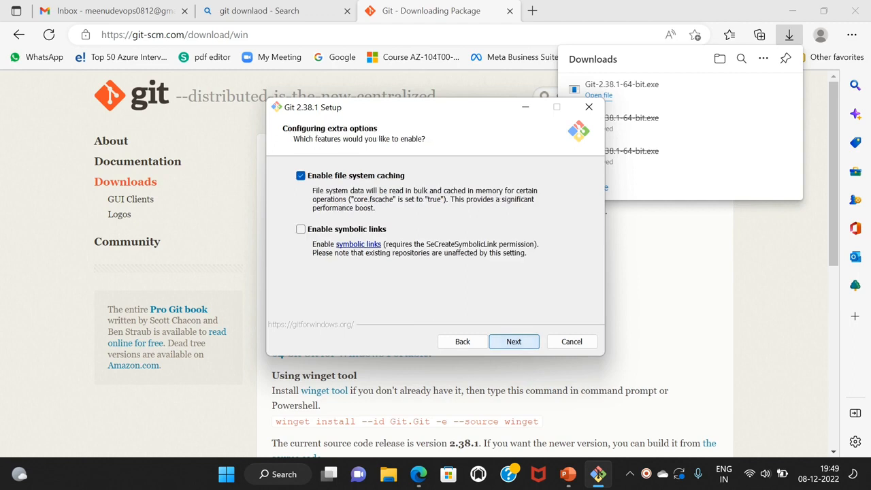
{"action": "left_click", "coordinate": [504, 341]}
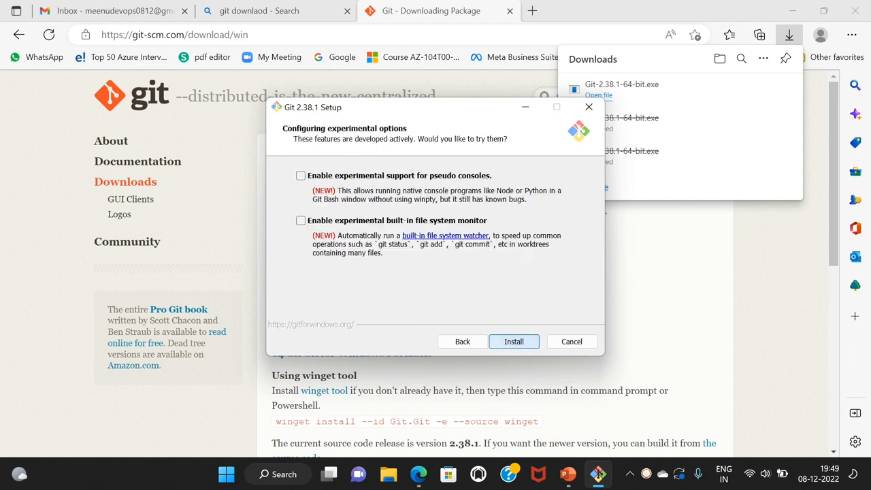
{"action": "left_click", "coordinate": [504, 341]}
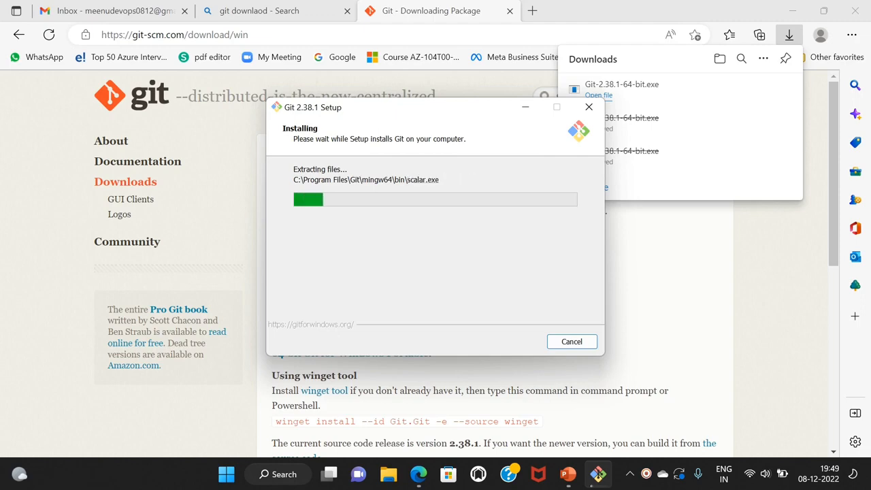
{"action": "left_click", "coordinate": [792, 11]}
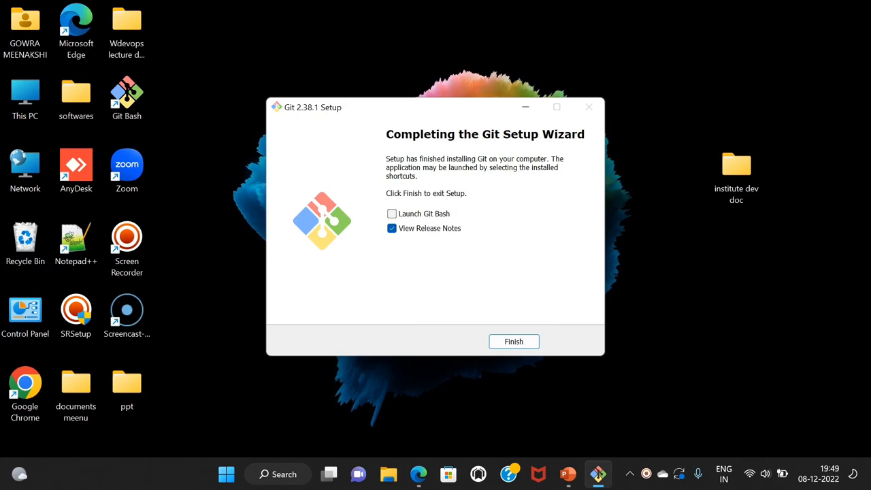
- Finish Git setup, open Command Prompt and run git --version, which reports 2.38.1.windows.1
{"action": "left_click", "coordinate": [514, 341]}
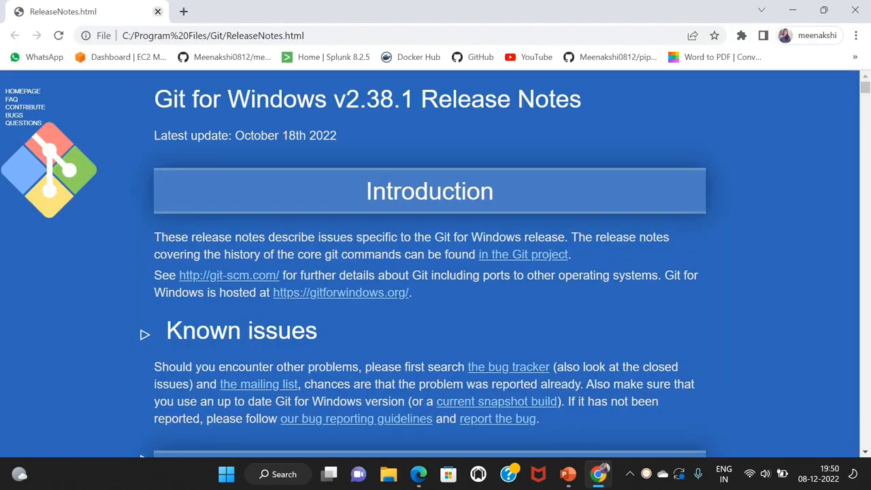
{"action": "left_click", "coordinate": [158, 12]}
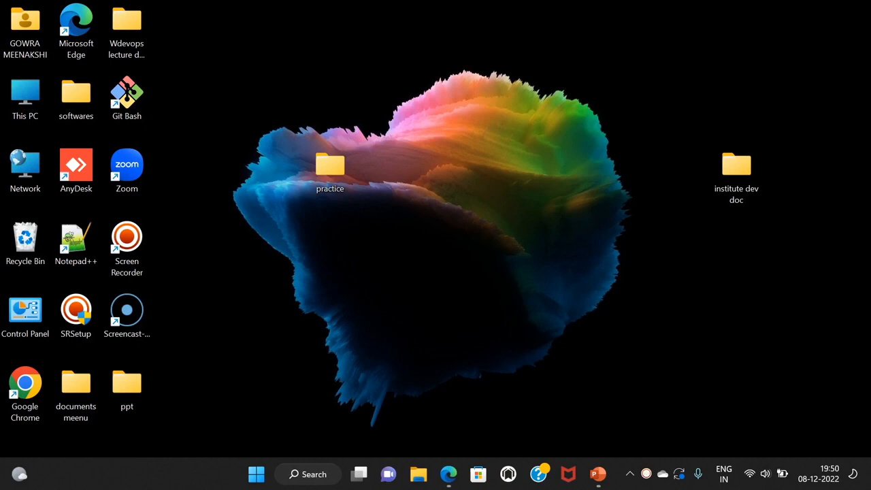
{"action": "left_click", "coordinate": [308, 474]}
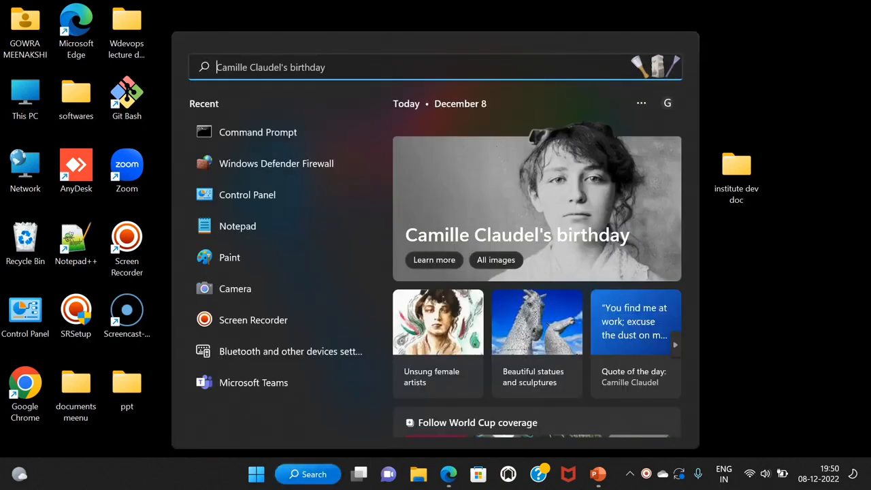
{"action": "type", "text": "CM"}
{"action": "key", "text": "BackSpace"}
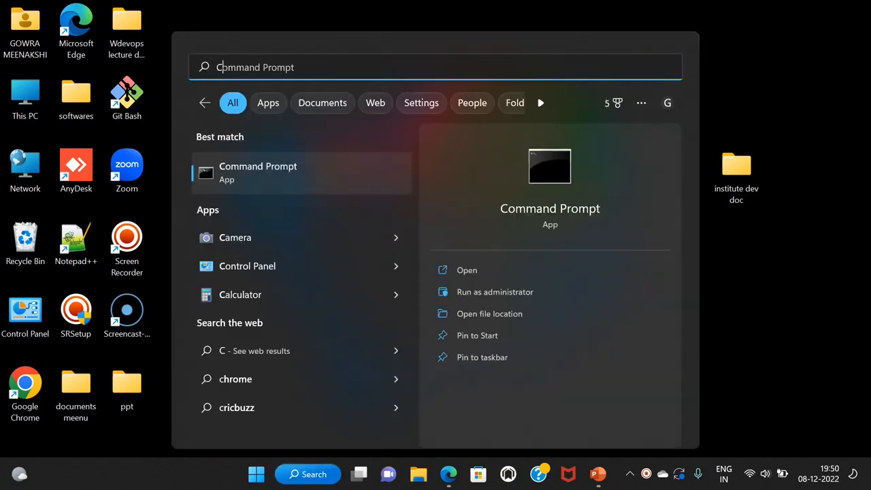
{"action": "type", "text": "cmd"}
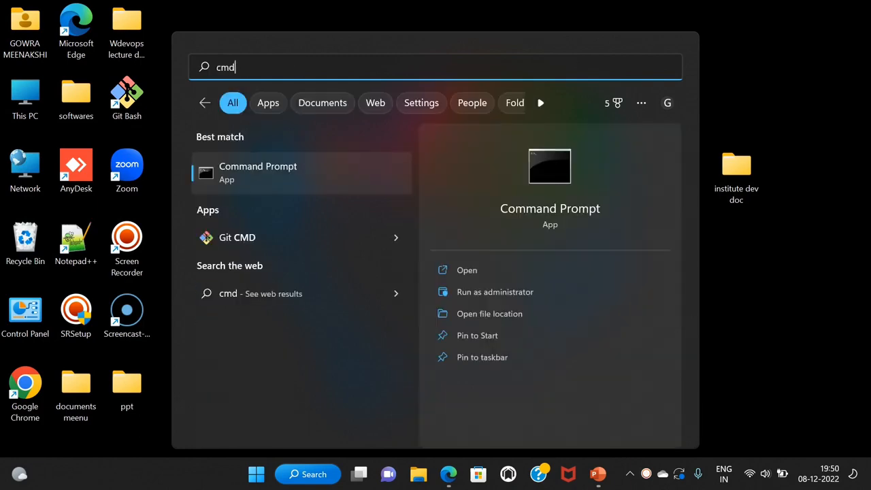
{"action": "key", "text": "Return"}
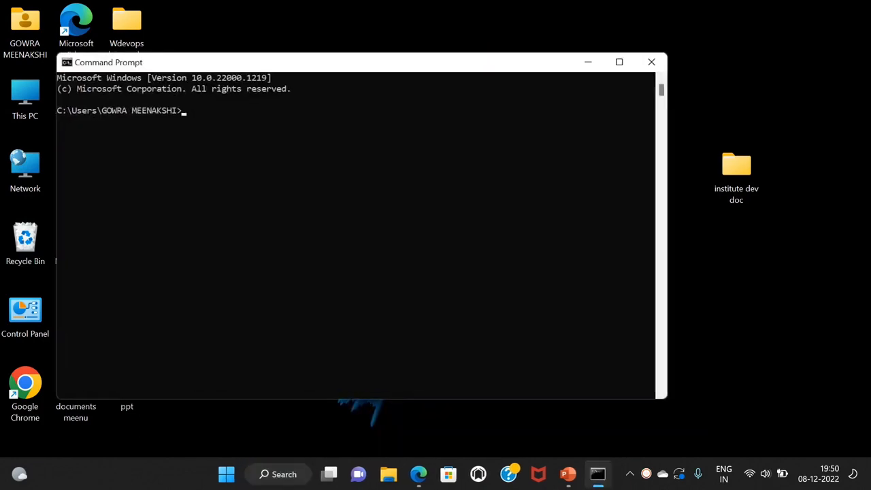
{"action": "type", "text": "git"}
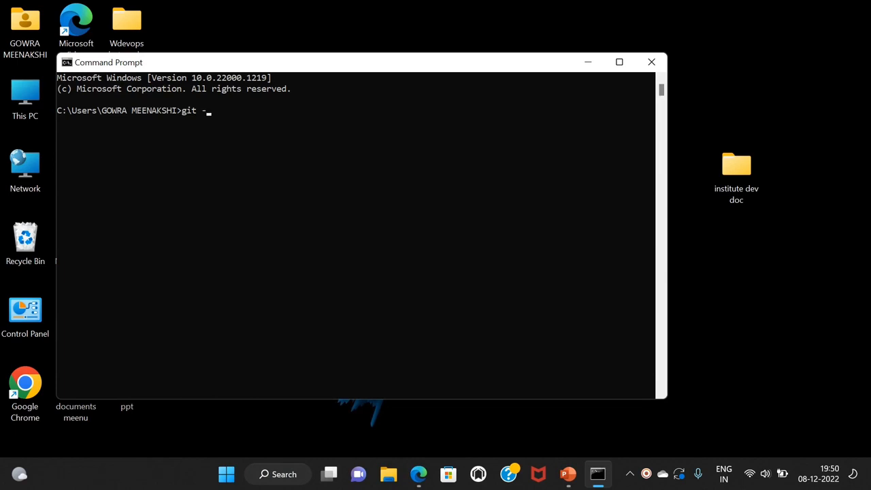
{"action": "type", "text": " --version"}
{"action": "key", "text": "Return"}
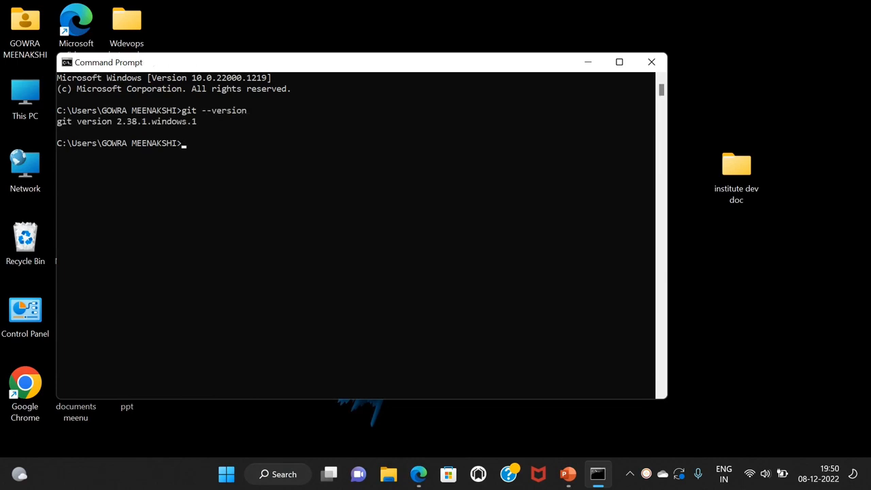
- Launch Git Bash from the desktop icon and confirm git --version shows 2.38.1.windows.1
{"action": "left_click", "coordinate": [651, 62]}
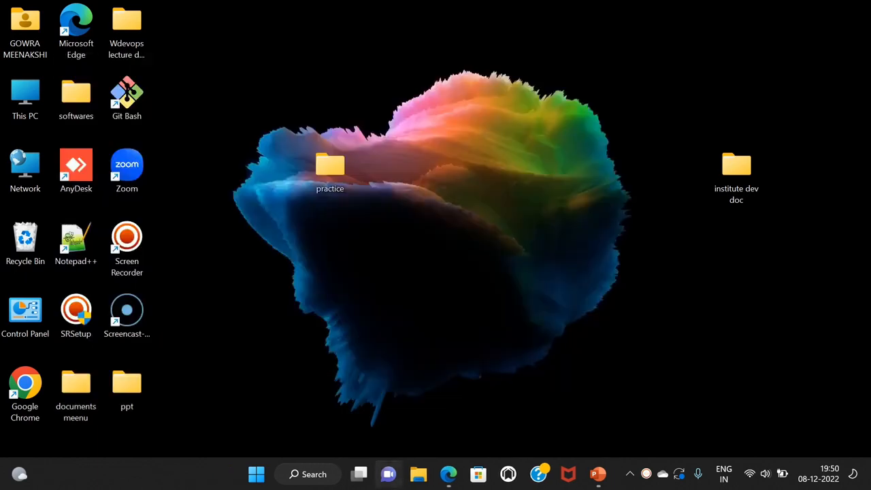
{"action": "left_click", "coordinate": [418, 474]}
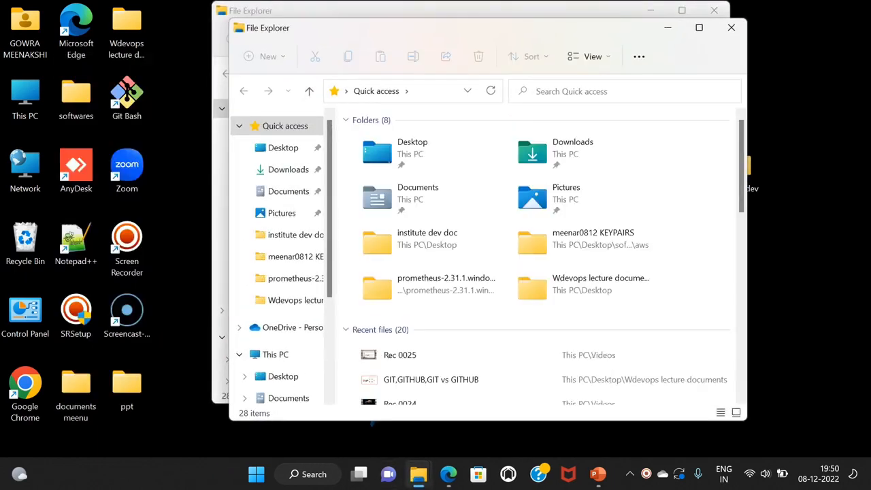
{"action": "left_click", "coordinate": [713, 10]}
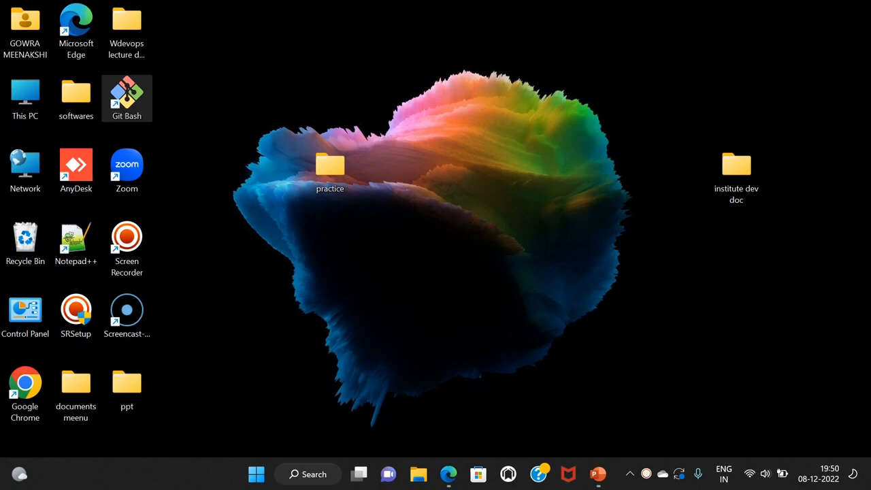
{"action": "double_click", "coordinate": [127, 95]}
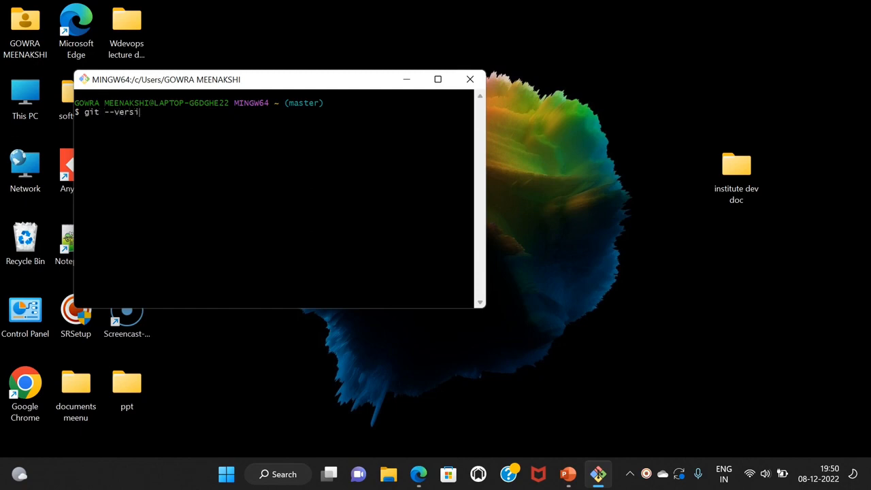
{"action": "type", "text": "git --version"}
{"action": "key", "text": "Return"}
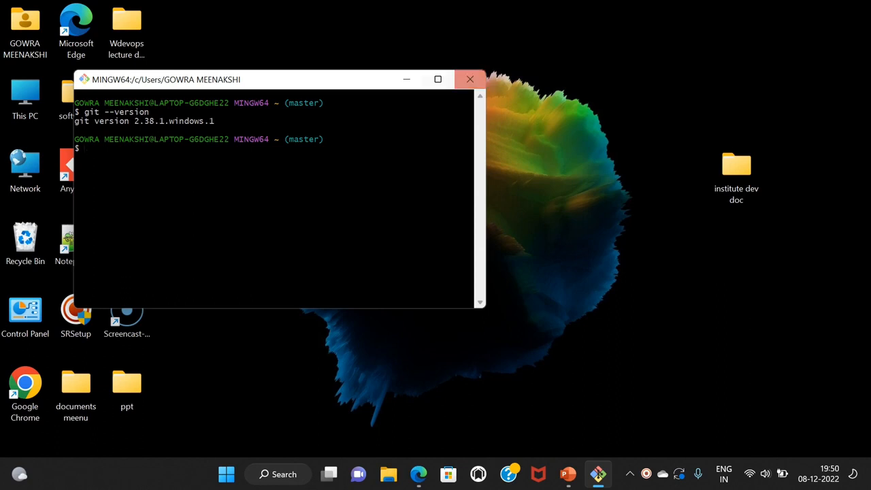
{"action": "left_click", "coordinate": [406, 79]}
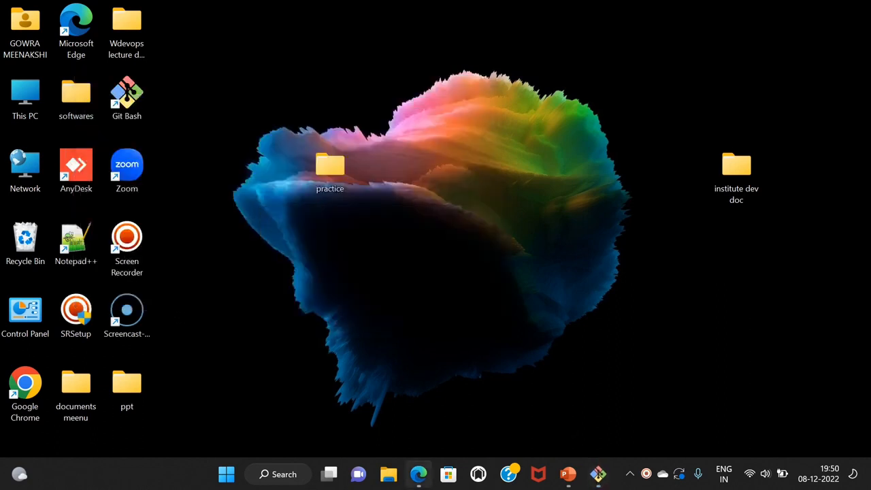
{"action": "left_click", "coordinate": [417, 473]}
- Open github.com in a new tab and sign out of the current GitHub account
{"action": "left_click", "coordinate": [693, 11]}
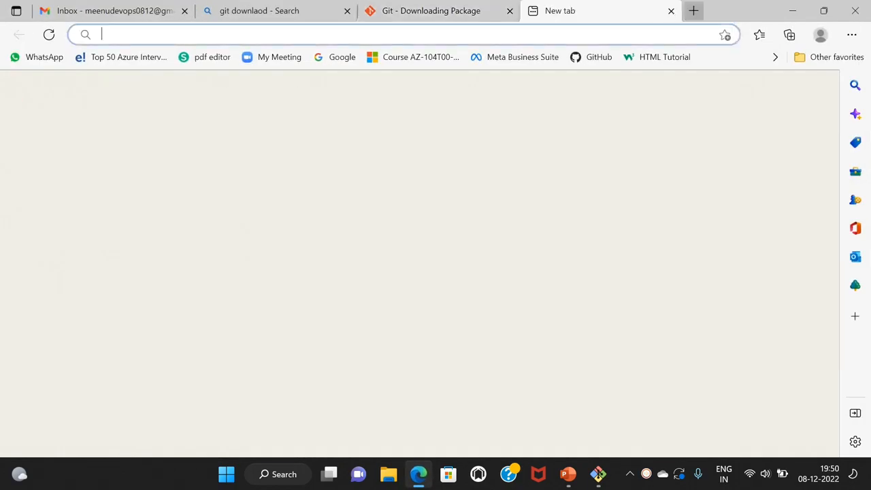
{"action": "type", "text": "g"}
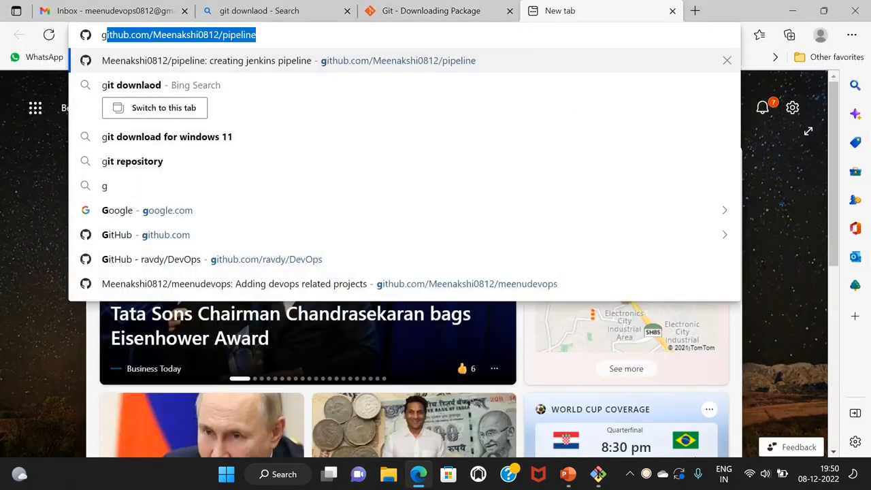
{"action": "type", "text": "github"}
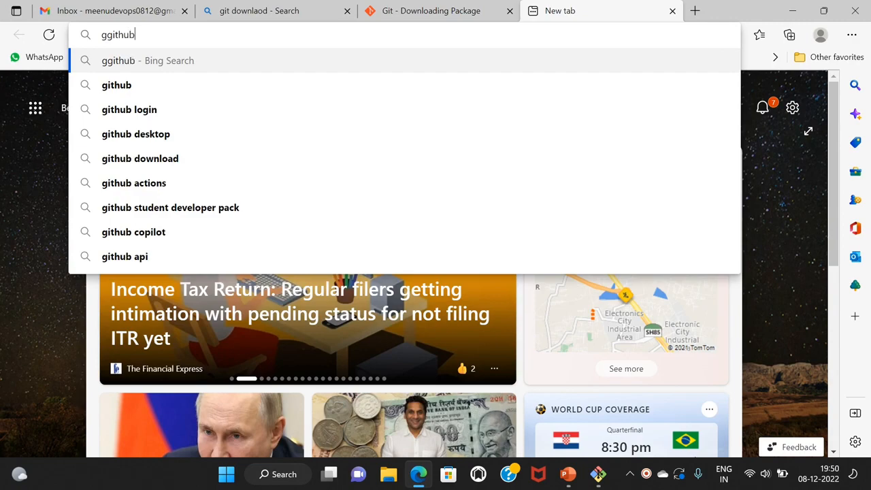
{"action": "type", "text": ".com"}
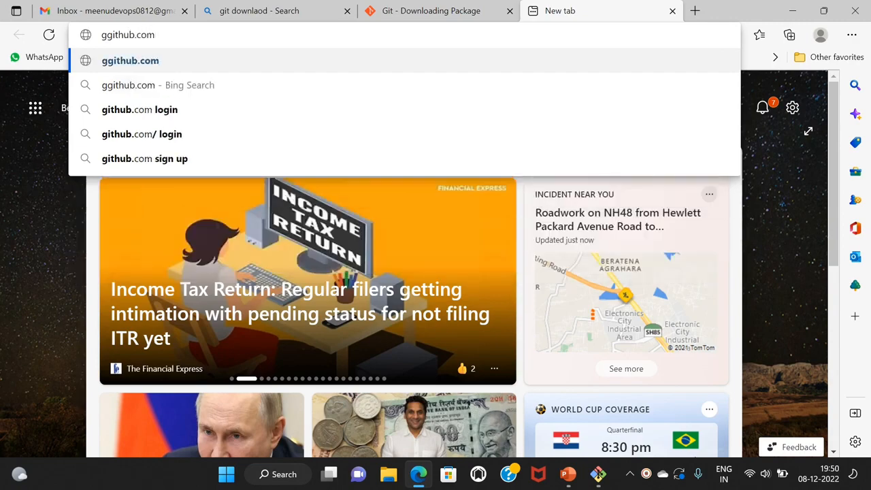
{"action": "key", "text": "Return"}
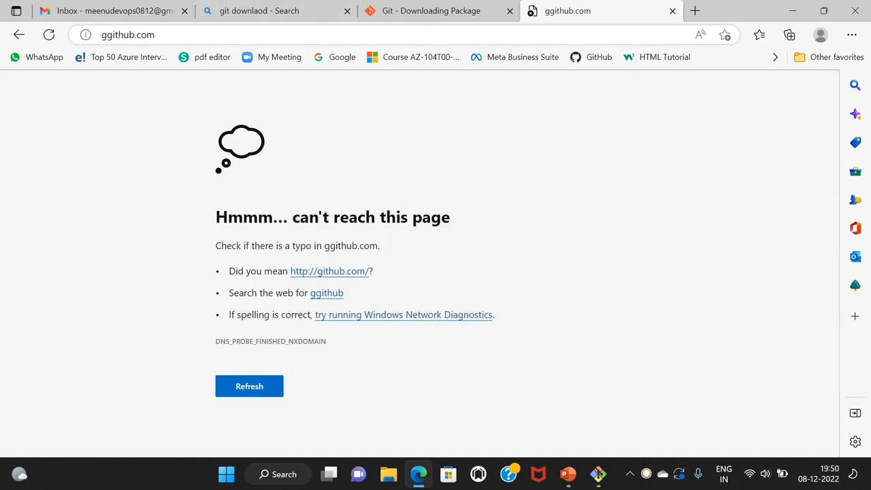
{"action": "left_click", "coordinate": [138, 34]}
{"action": "left_click", "coordinate": [107, 34]}
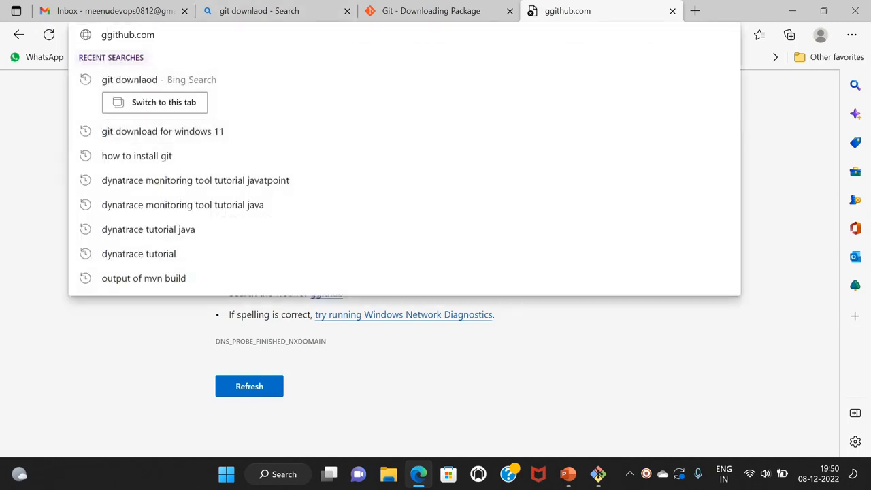
{"action": "key", "text": "BackSpace"}
{"action": "key", "text": "Return"}
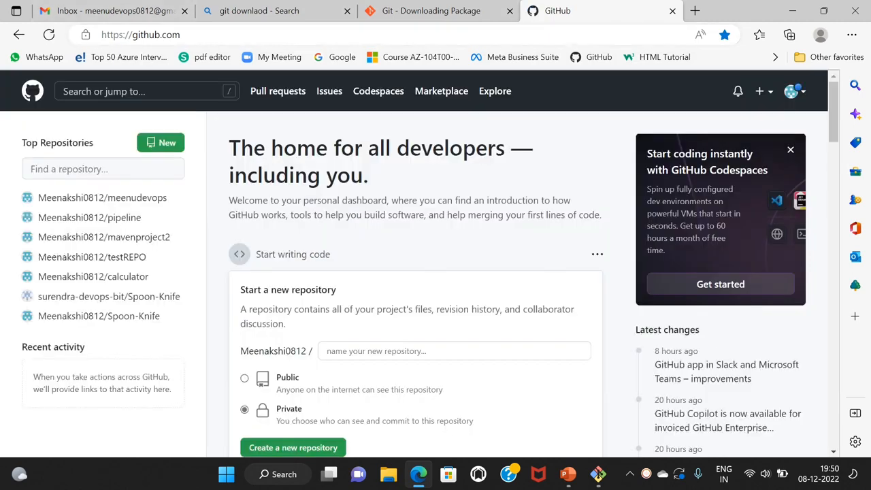
{"action": "left_click", "coordinate": [793, 91]}
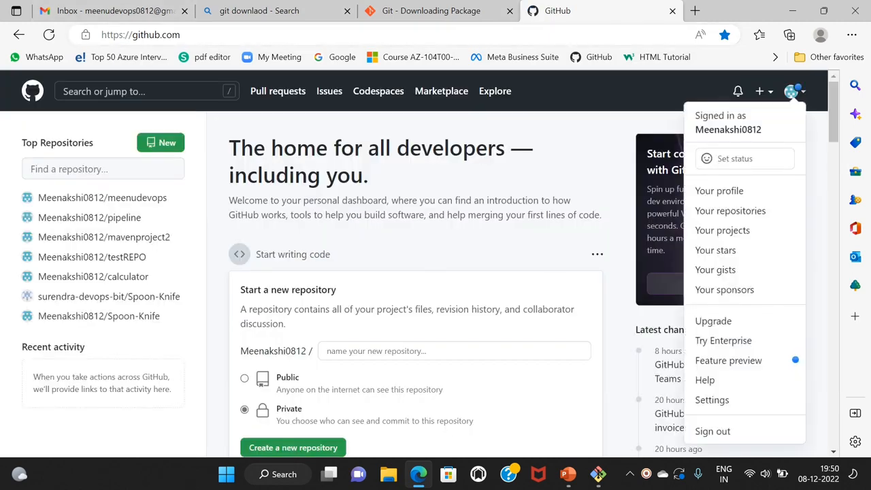
{"action": "left_click", "coordinate": [712, 431]}
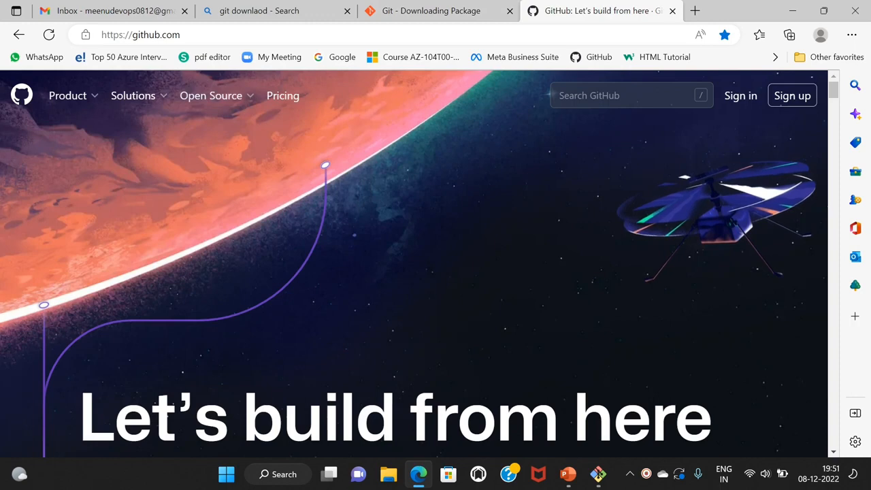
- Start GitHub sign-up and enter the email address and a new account password
{"action": "left_click", "coordinate": [792, 95]}
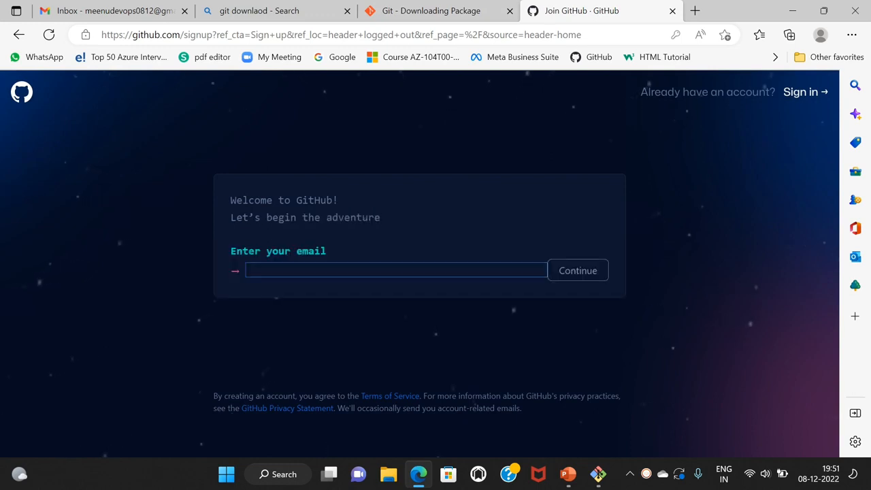
{"action": "key", "text": "Return"}
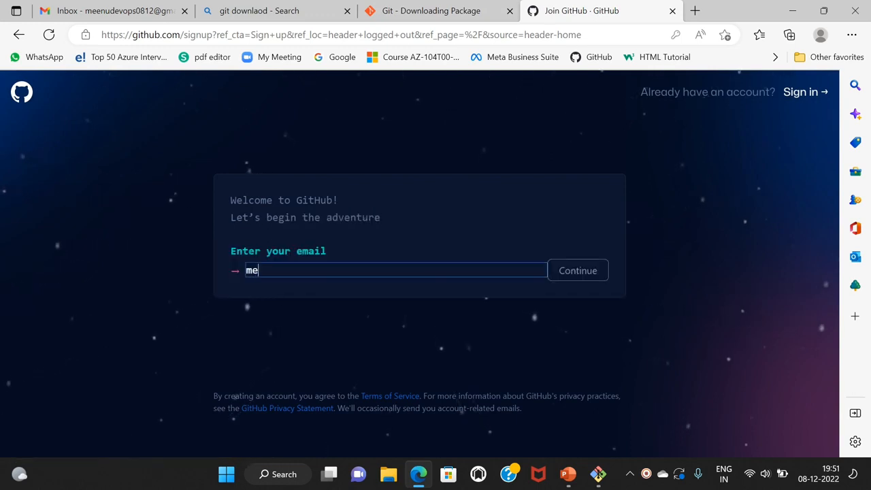
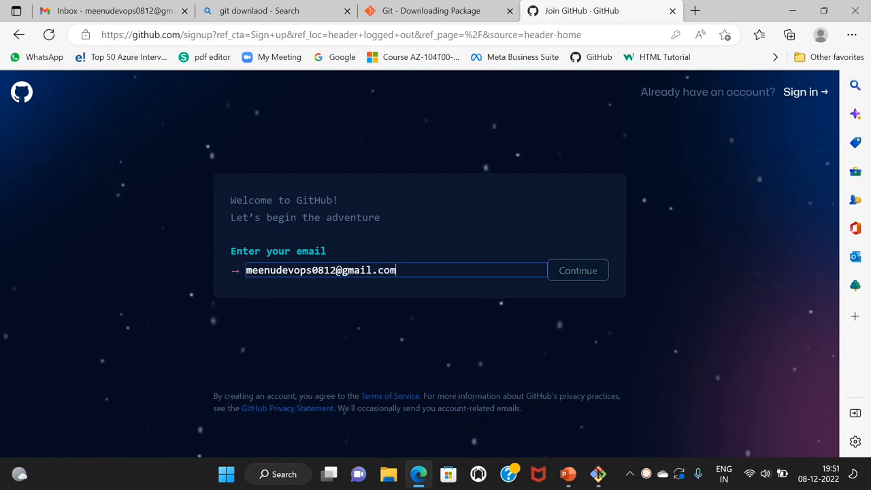
{"action": "key", "text": "Return"}
{"action": "key", "text": "ctrl+v"}
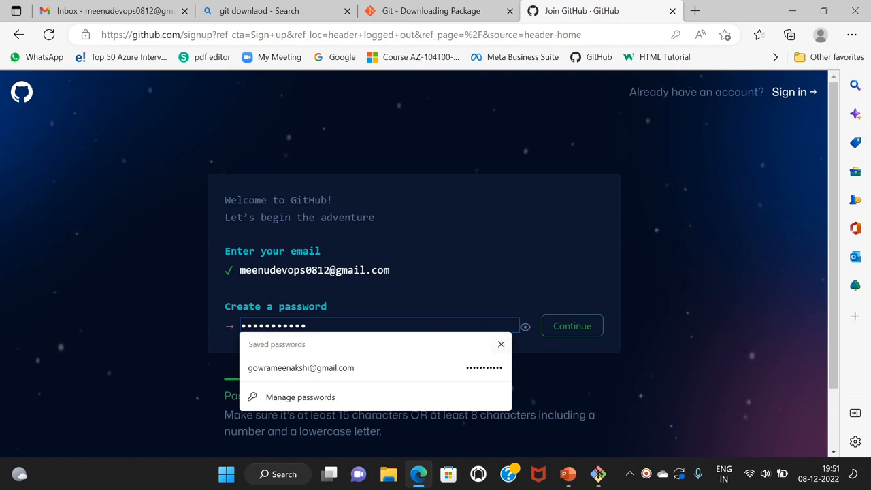
{"action": "key", "text": "Escape"}
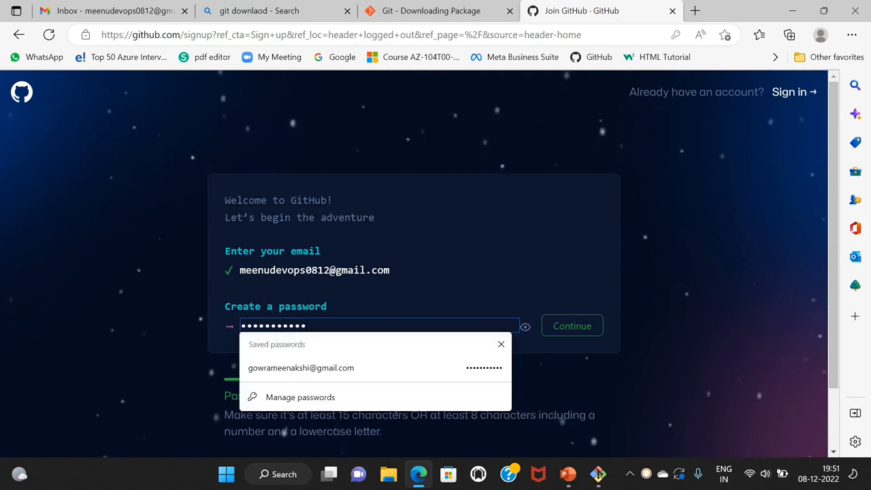
{"action": "key", "text": "shift+Left"}
{"action": "key", "text": "shift+Left"}
{"action": "key", "text": "shift+Left"}
{"action": "key", "text": "shift+Left"}
{"action": "key", "text": "shift+Left"}
{"action": "key", "text": "shift+Left"}
{"action": "key", "text": "shift+Left"}
{"action": "key", "text": "shift+Left"}
{"action": "key", "text": "shift+Left"}
{"action": "key", "text": "shift+Left"}
{"action": "key", "text": "shift+Left"}
{"action": "key", "text": "BackSpace"}
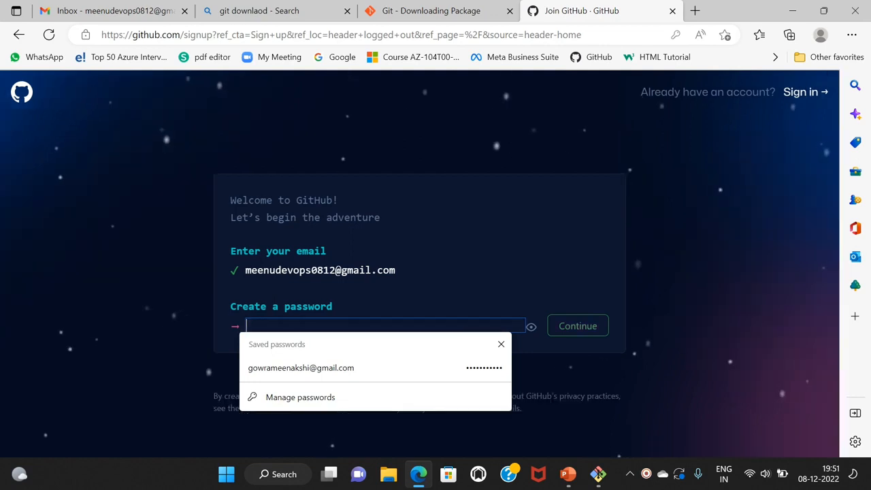
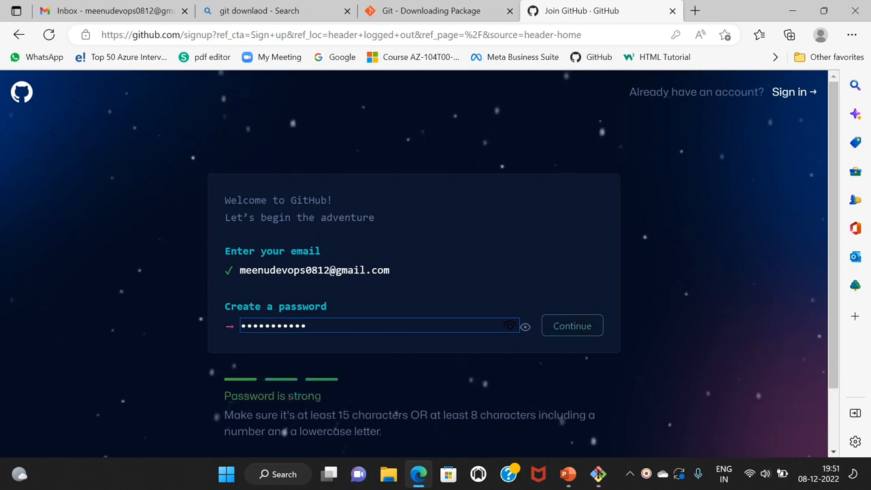
{"action": "key", "text": "Tab"}
{"action": "key", "text": "Return"}
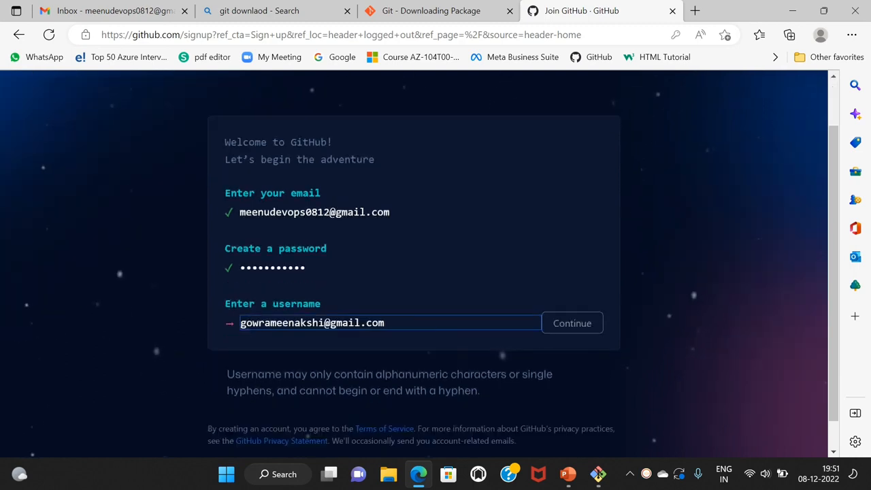
- Enter an available username and answer 'y' to receiving product updates
{"action": "left_click_drag", "start_coordinate": [386, 323], "coordinate": [238, 323]}
{"action": "key", "text": "BackSpace"}
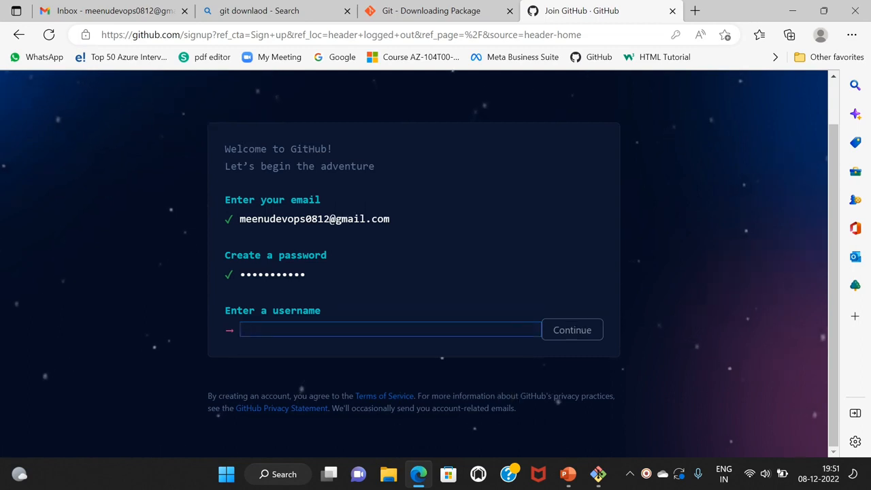
{"action": "type", "text": "meenu"}
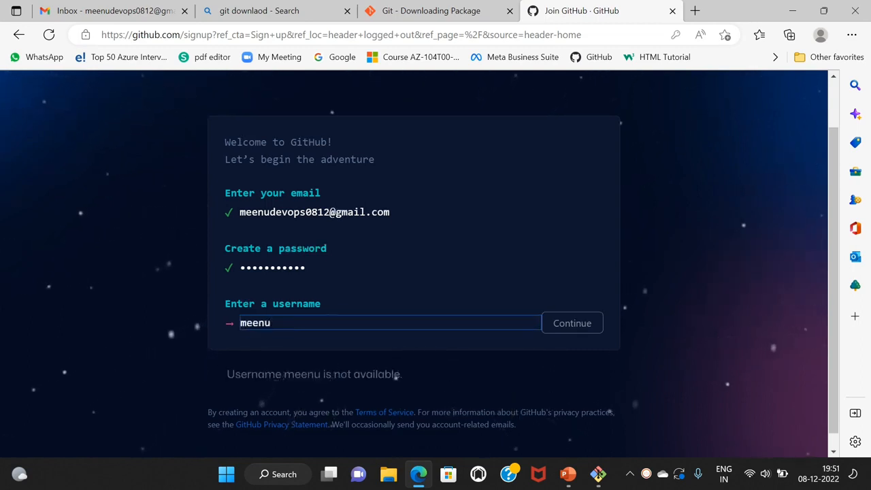
{"action": "type", "text": "devops"}
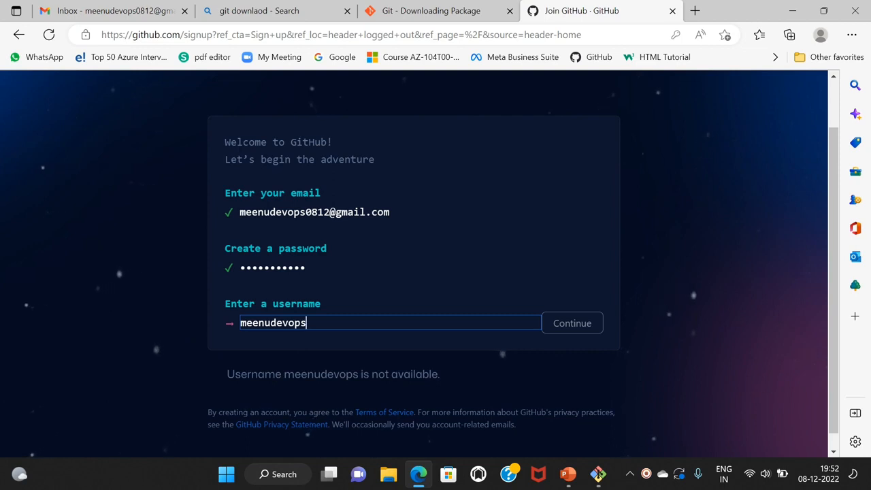
{"action": "type", "text": "08"}
{"action": "type", "text": "12"}
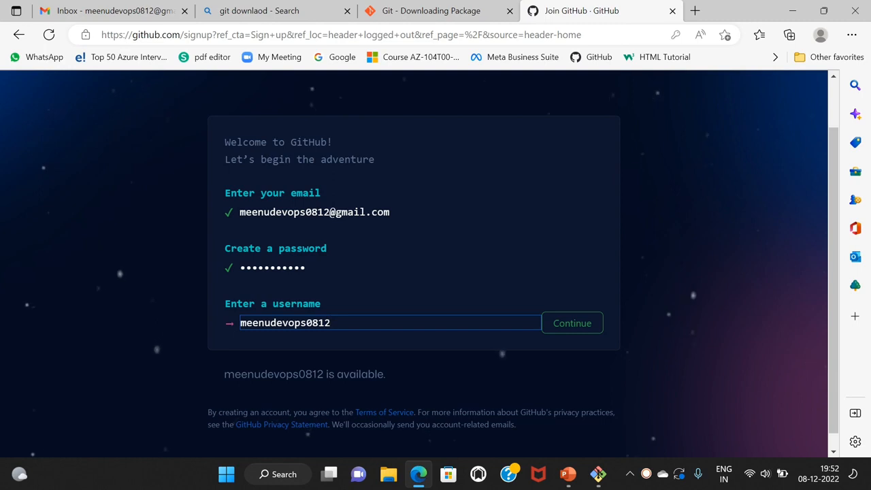
{"action": "key", "text": "Return"}
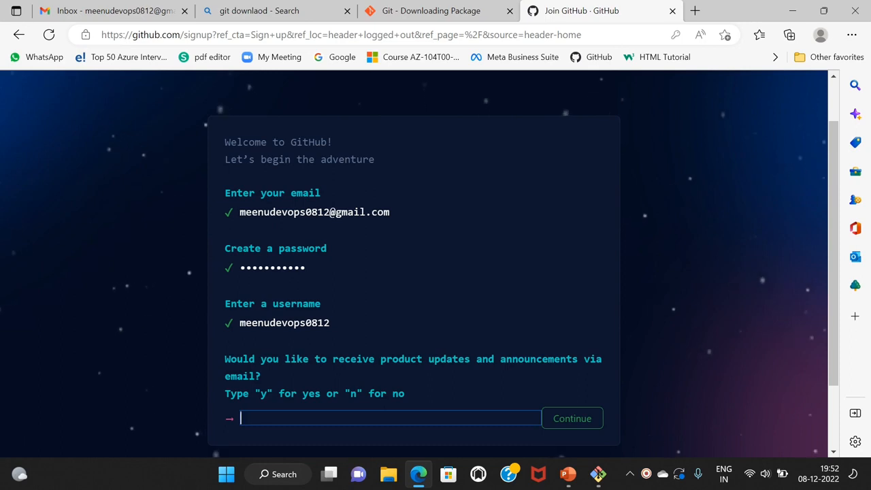
{"action": "type", "text": "y"}
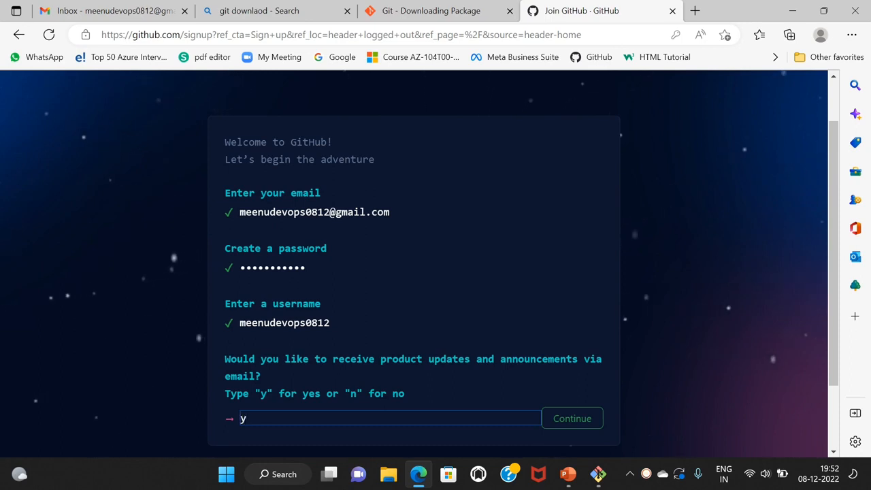
{"action": "key", "text": "Return"}
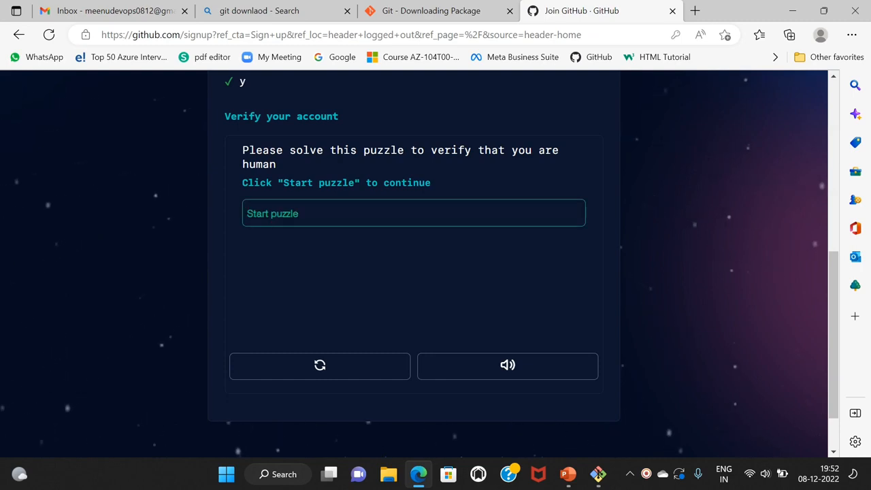
- Solve the verification puzzle by picking the two-identical-object tiles, then create the account
{"action": "left_click", "coordinate": [346, 214]}
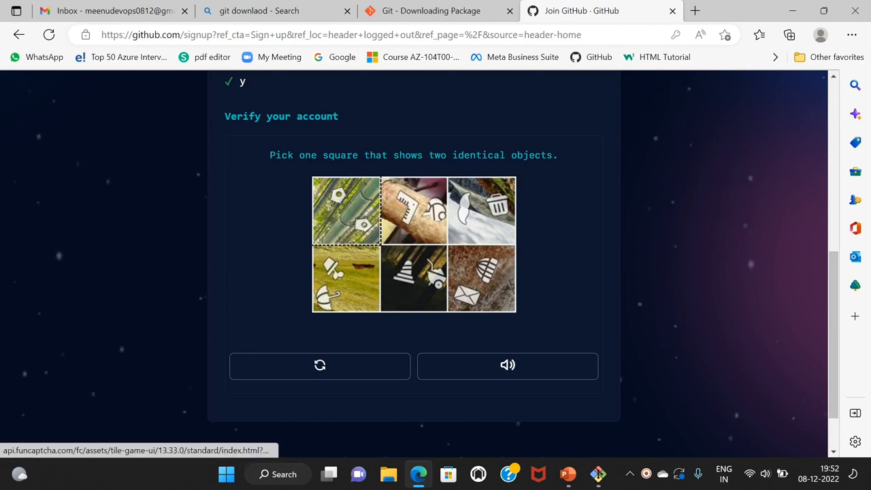
{"action": "left_click", "coordinate": [346, 211]}
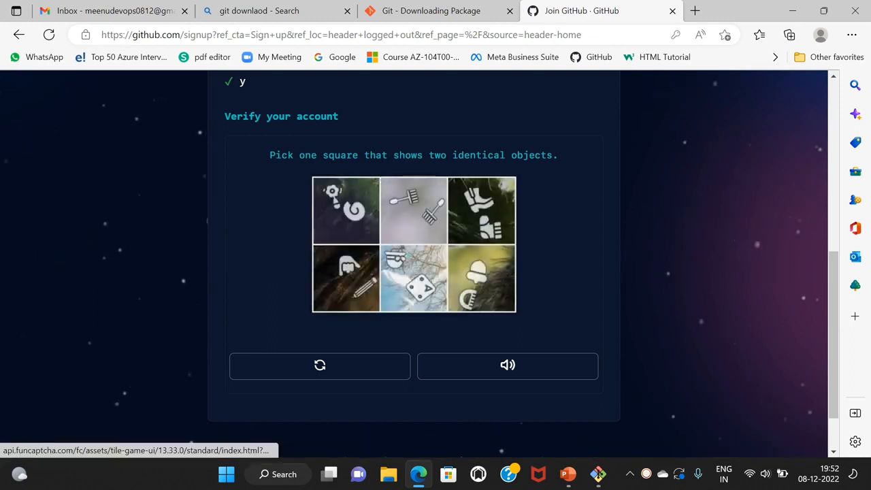
{"action": "left_click", "coordinate": [414, 211]}
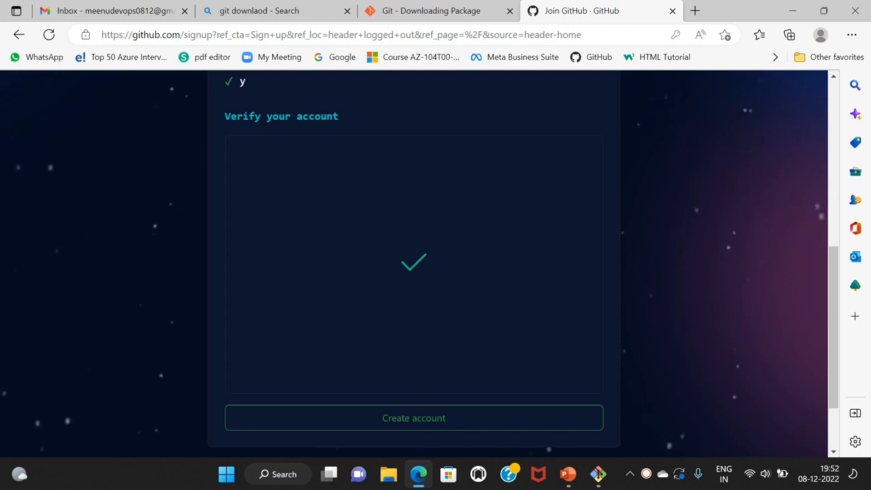
{"action": "left_click", "coordinate": [414, 418]}
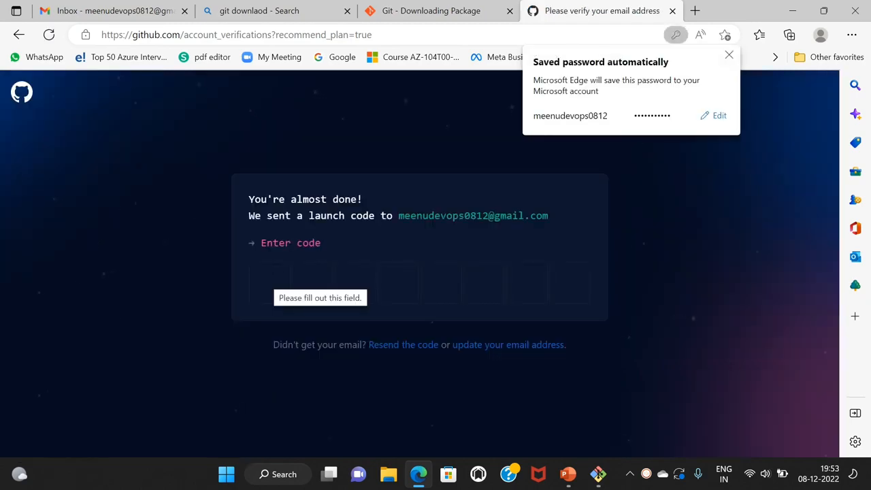
- Open GitHub's launch-code email in Gmail, select the code, and return to the GitHub tab
{"action": "left_click", "coordinate": [116, 11]}
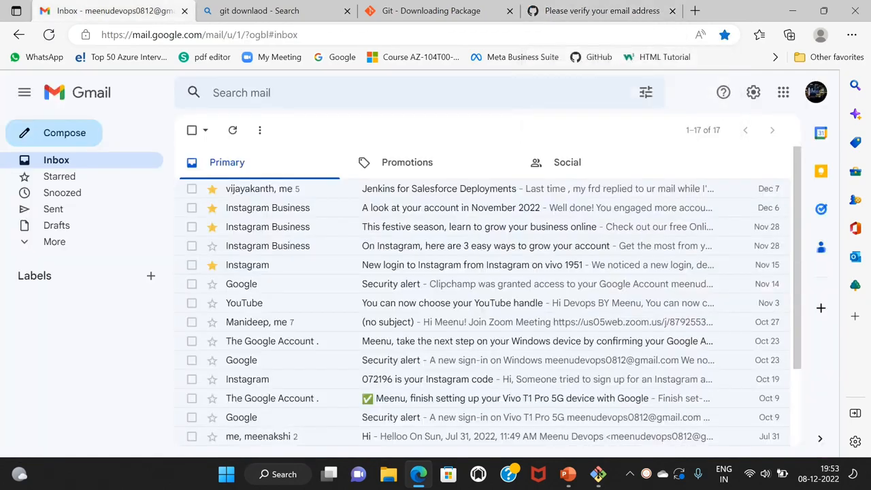
{"action": "left_click", "coordinate": [232, 130]}
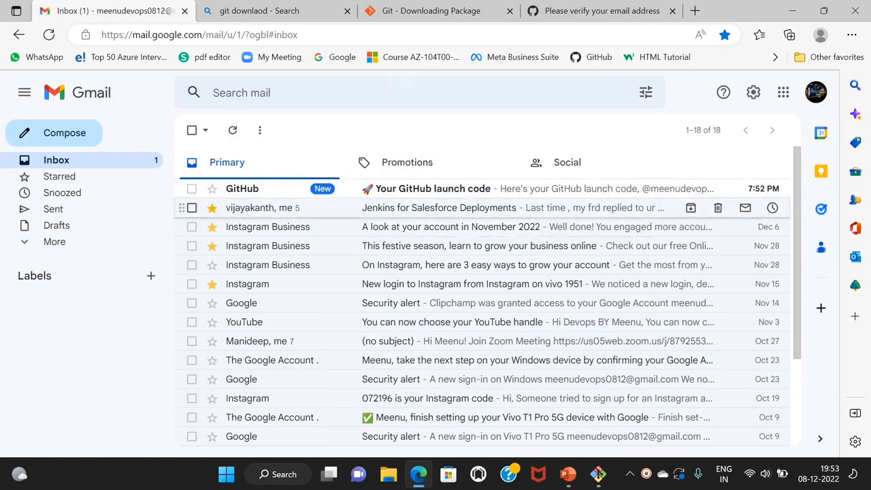
{"action": "double_click", "coordinate": [407, 187]}
{"action": "scroll", "coordinate": [501, 300], "scroll_direction": "down", "scroll_amount": 2}
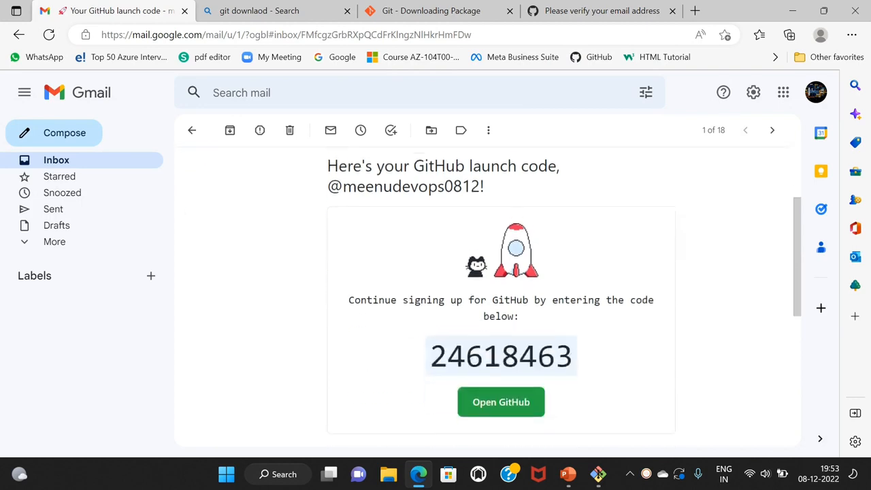
{"action": "double_click", "coordinate": [501, 350]}
{"action": "key", "text": "ctrl+c"}
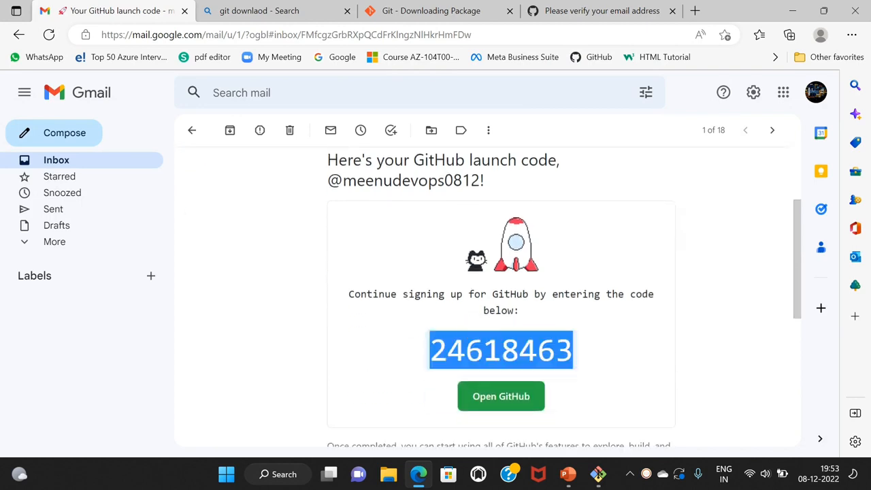
{"action": "left_click", "coordinate": [592, 10]}
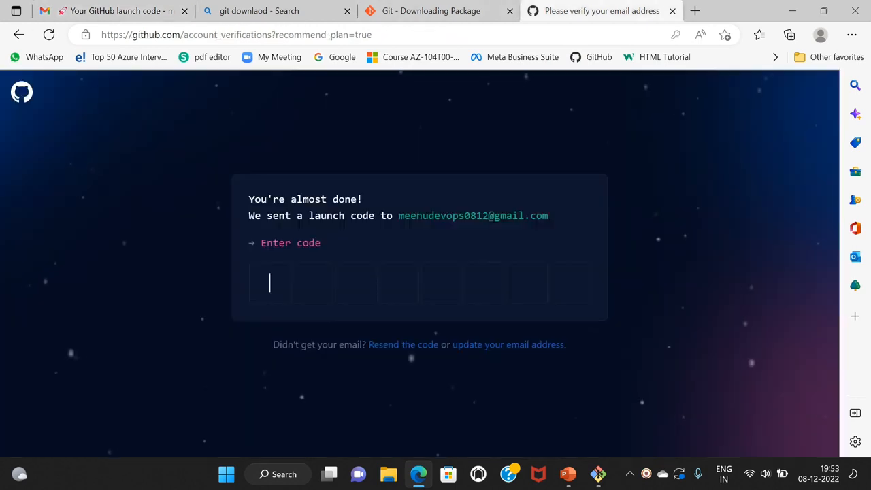
- Paste the launch code, then answer 'Just me' and 'Student' in personalization
{"action": "left_click", "coordinate": [272, 282]}
{"action": "key", "text": "ctrl+v"}
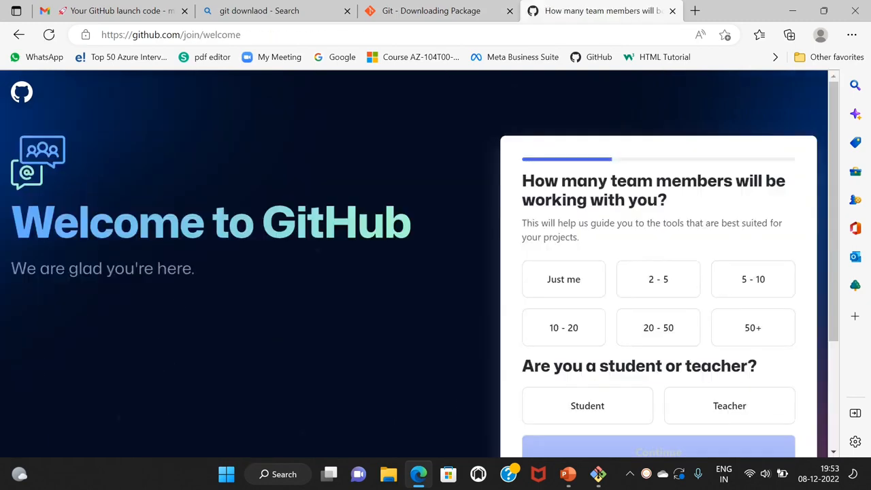
{"action": "left_click", "coordinate": [563, 280]}
{"action": "scroll", "coordinate": [564, 280], "scroll_direction": "down", "scroll_amount": 2}
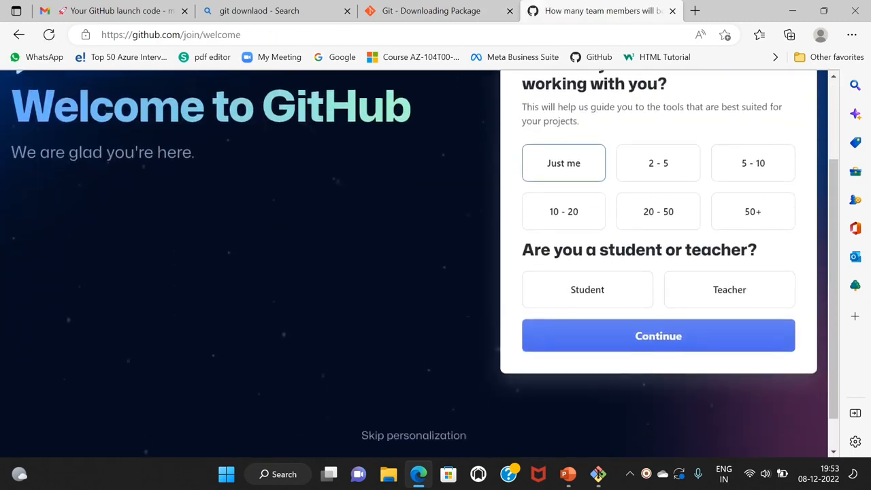
{"action": "left_click", "coordinate": [587, 289]}
{"action": "left_click", "coordinate": [658, 336]}
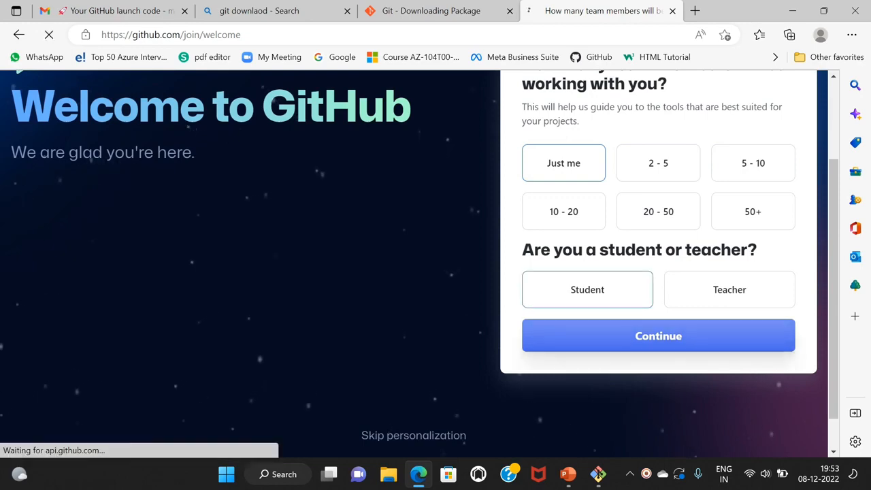
- Skip past the feature-interest question and continue on the Free plan
{"action": "scroll", "coordinate": [435, 262], "scroll_direction": "down", "scroll_amount": 3}
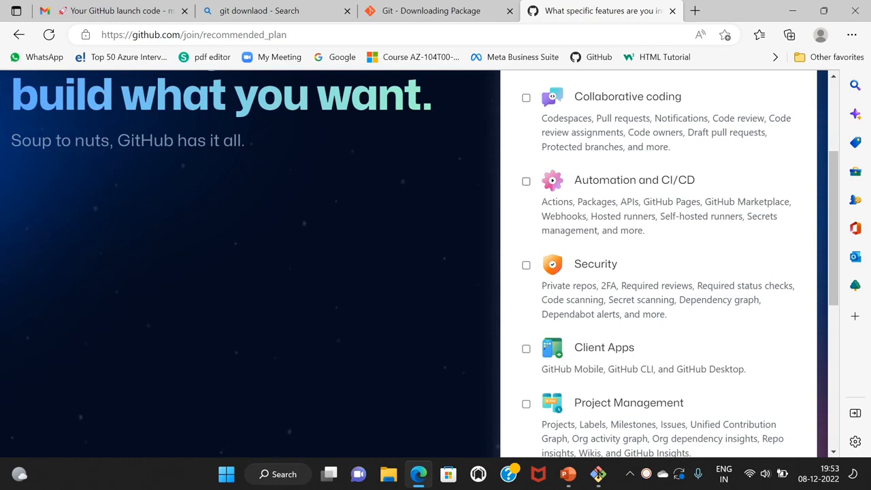
{"action": "scroll", "coordinate": [436, 264], "scroll_direction": "down", "scroll_amount": 4}
{"action": "left_click", "coordinate": [658, 416]}
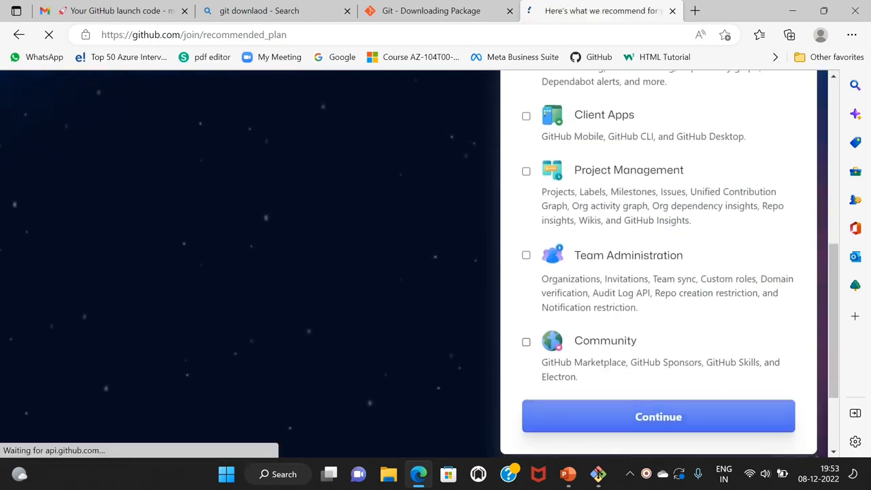
{"action": "scroll", "coordinate": [435, 262], "scroll_direction": "down", "scroll_amount": 3}
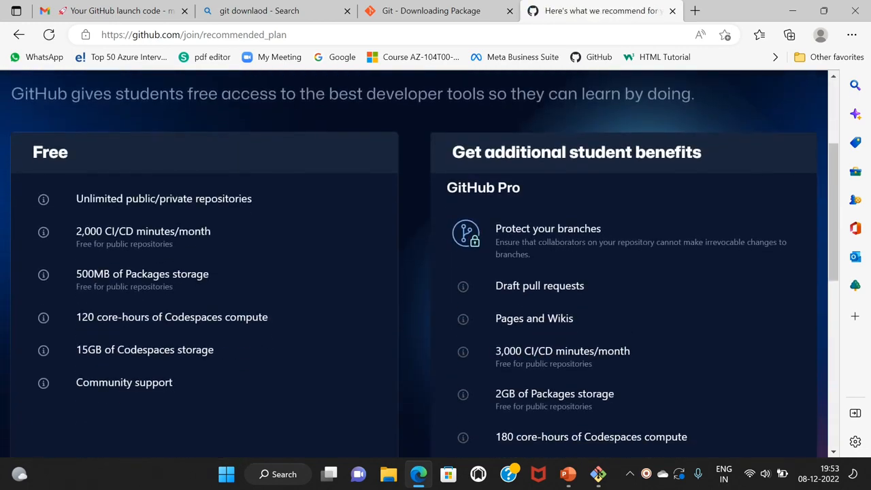
{"action": "scroll", "coordinate": [436, 264], "scroll_direction": "down", "scroll_amount": 8}
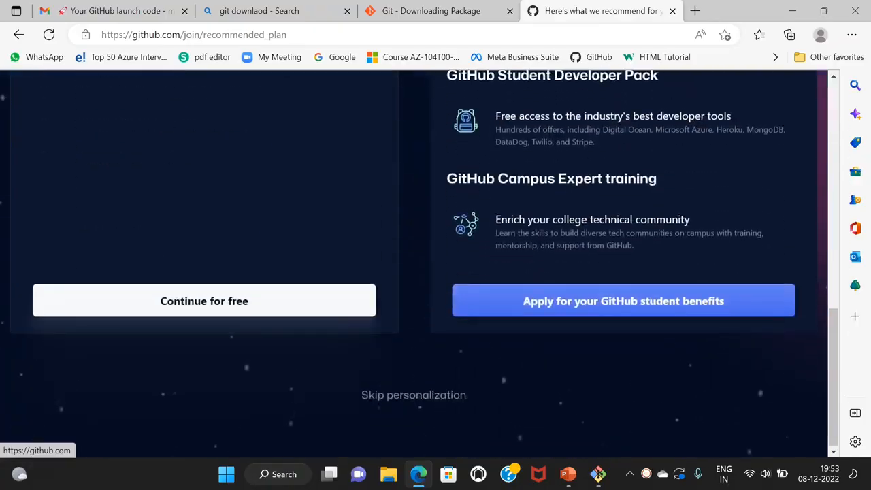
{"action": "left_click", "coordinate": [204, 301]}
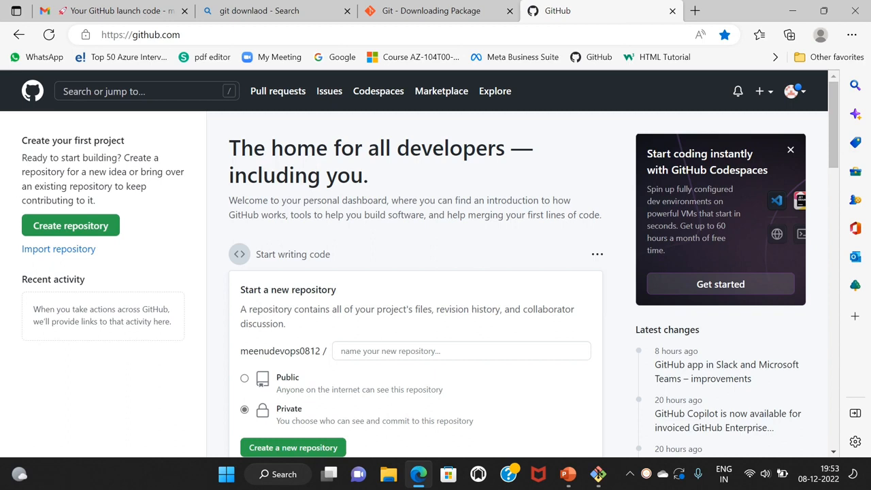
- Close the Codespaces card, view the profile's empty Repositories tab, and start a new repository
{"action": "left_click", "coordinate": [791, 149]}
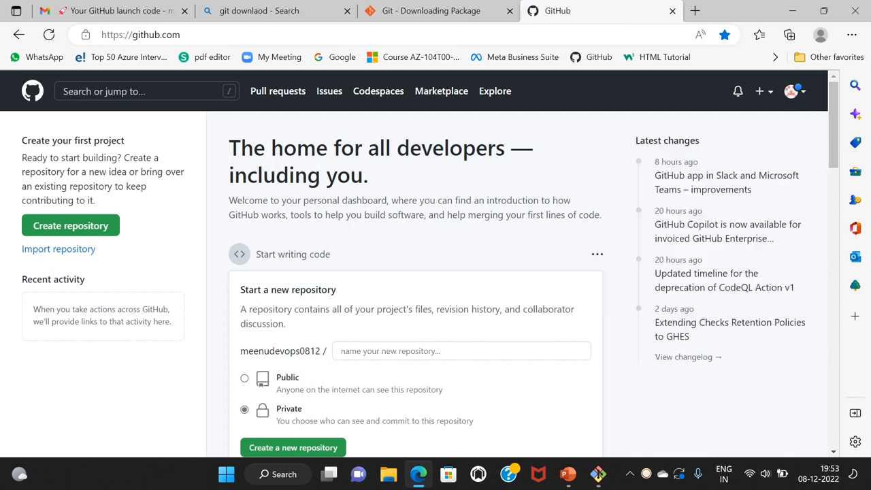
{"action": "left_click", "coordinate": [792, 91]}
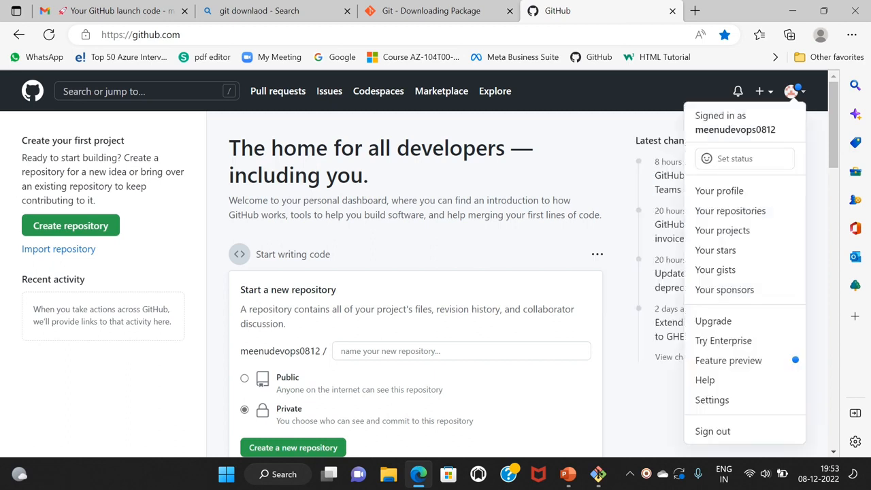
{"action": "left_click", "coordinate": [719, 190]}
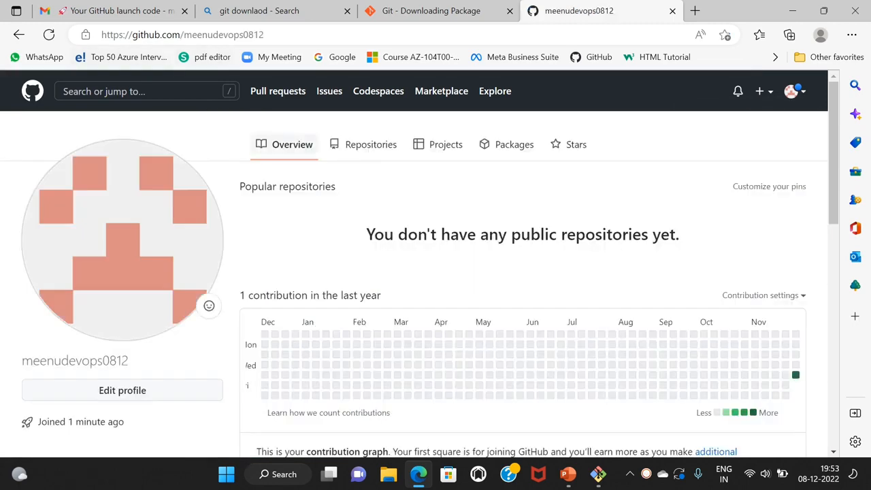
{"action": "left_click_drag", "start_coordinate": [267, 35], "coordinate": [101, 35]}
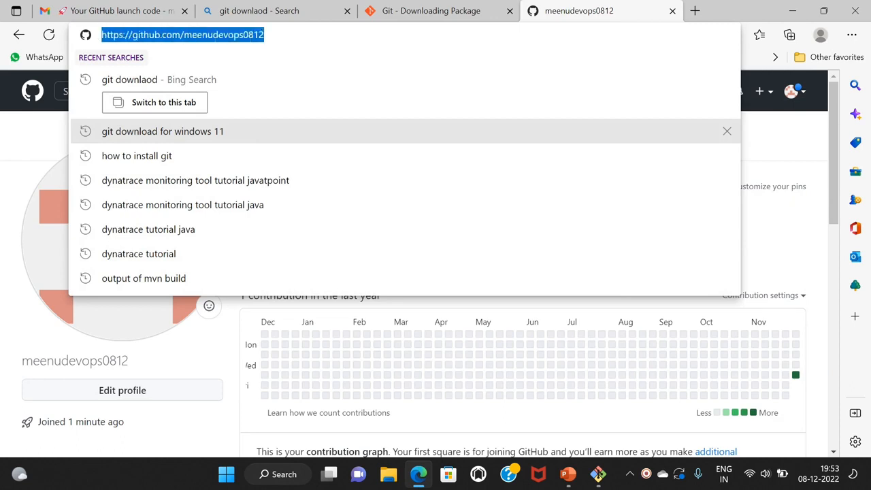
{"action": "left_click", "coordinate": [278, 34]}
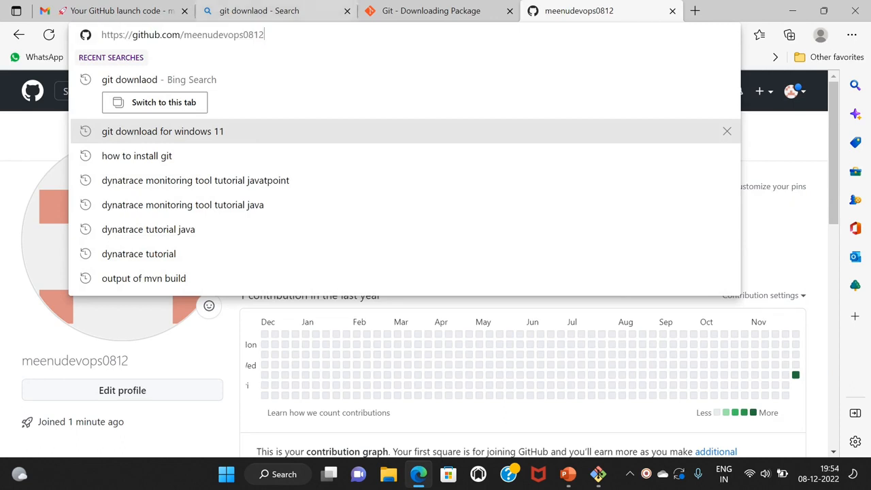
{"action": "key", "text": "Escape"}
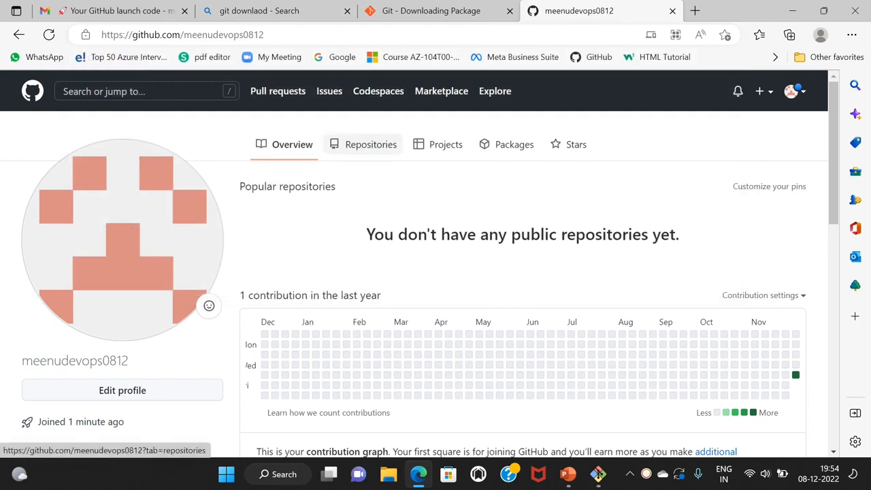
{"action": "left_click", "coordinate": [371, 144]}
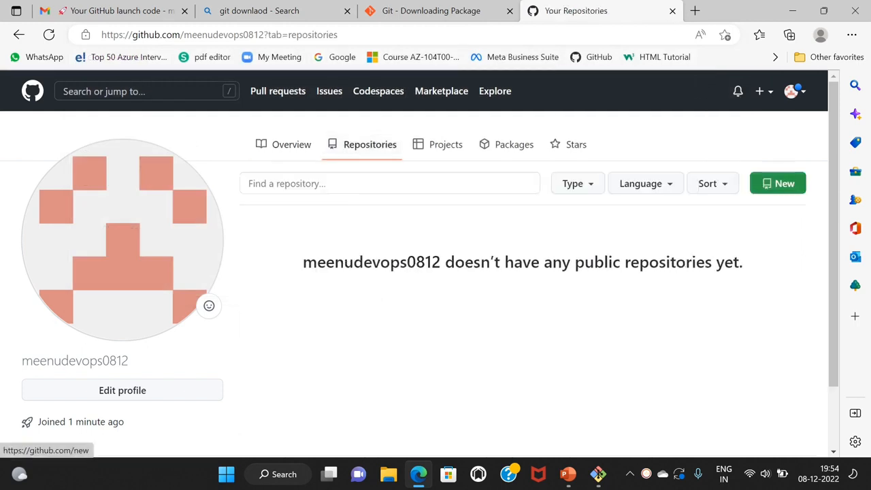
{"action": "left_click", "coordinate": [778, 183]}
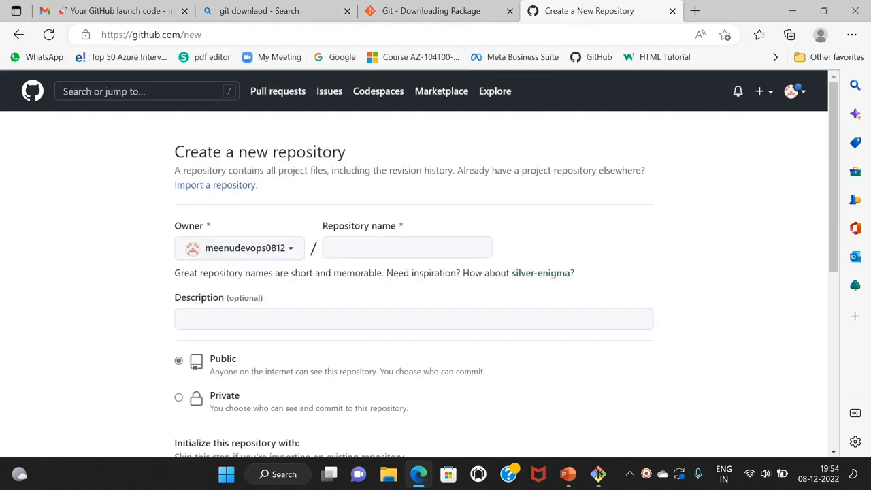
- Create the public repository meenudevops1 described 'test repository', with a README file
{"action": "left_click", "coordinate": [406, 248]}
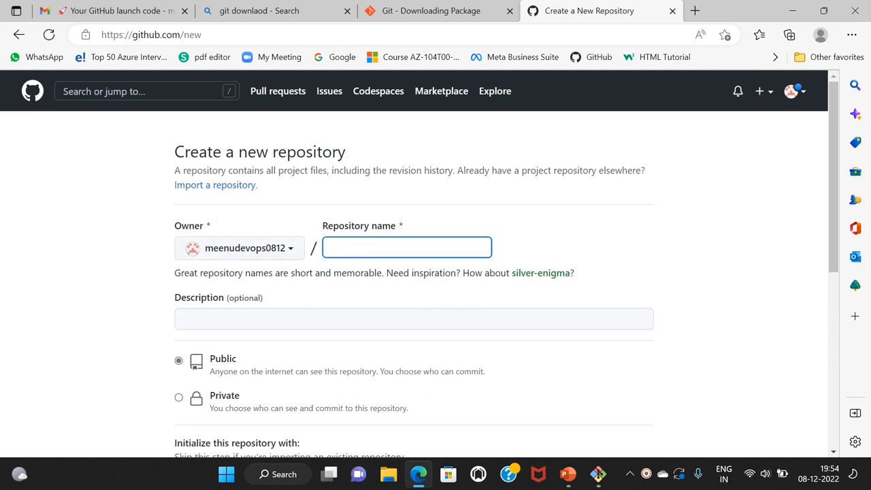
{"action": "type", "text": "meenudevops"}
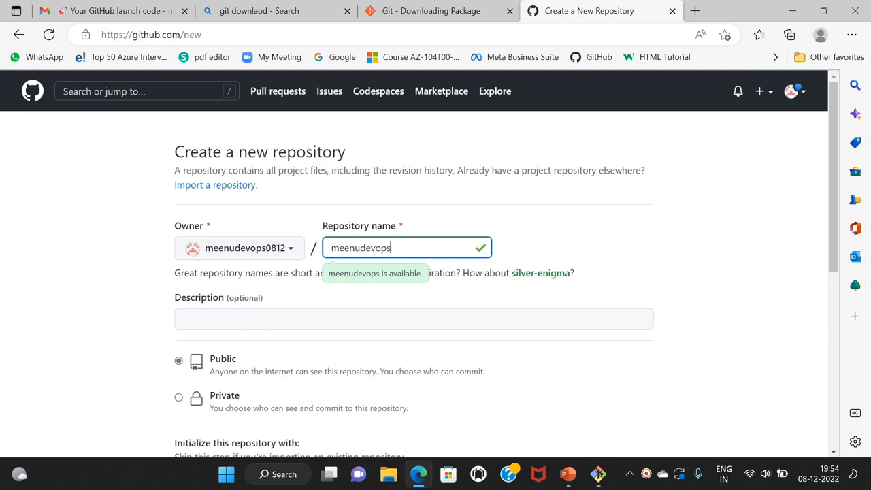
{"action": "type", "text": "1"}
{"action": "left_click", "coordinate": [184, 319]}
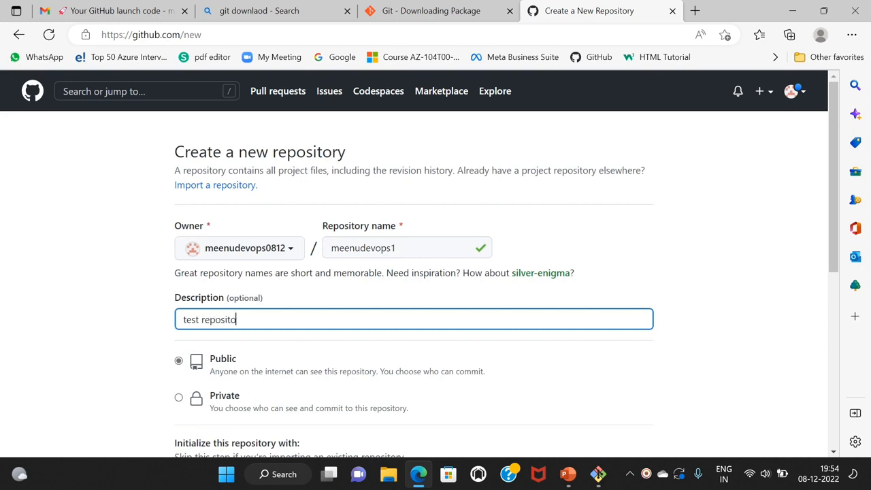
{"action": "scroll", "coordinate": [435, 272], "scroll_direction": "down", "scroll_amount": 2}
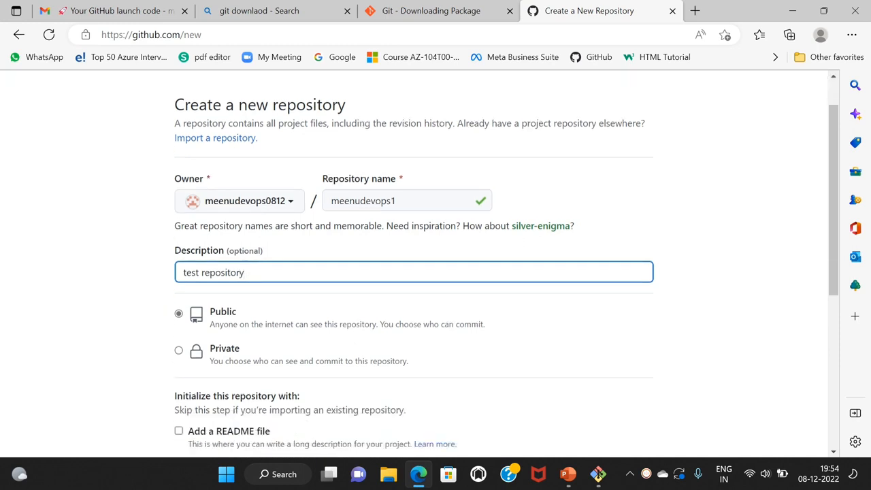
{"action": "left_click", "coordinate": [178, 362]}
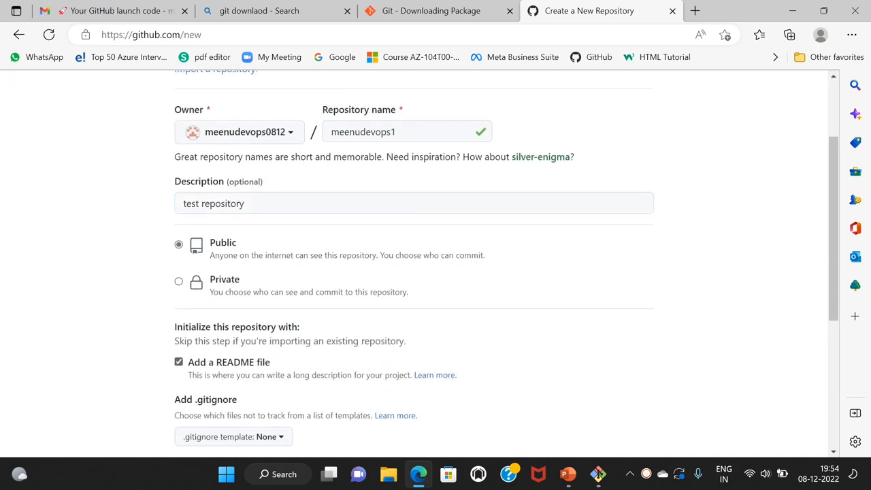
{"action": "scroll", "coordinate": [436, 272], "scroll_direction": "down", "scroll_amount": 3}
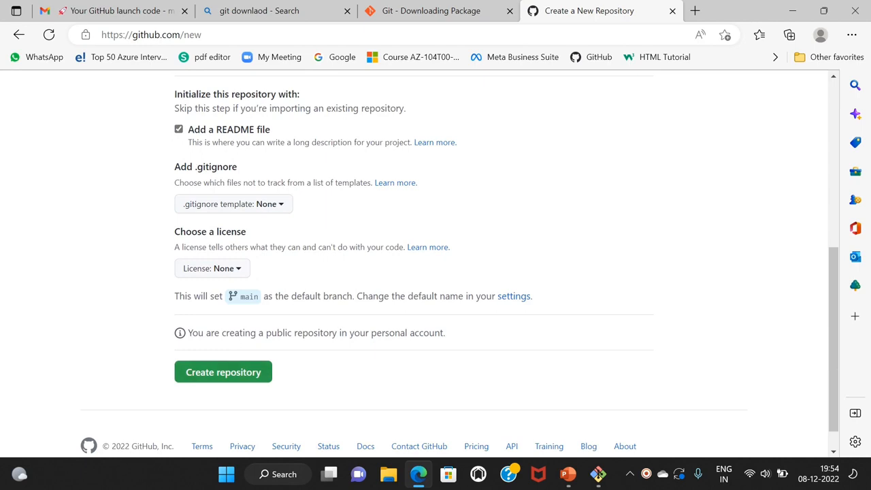
{"action": "left_click", "coordinate": [223, 372]}
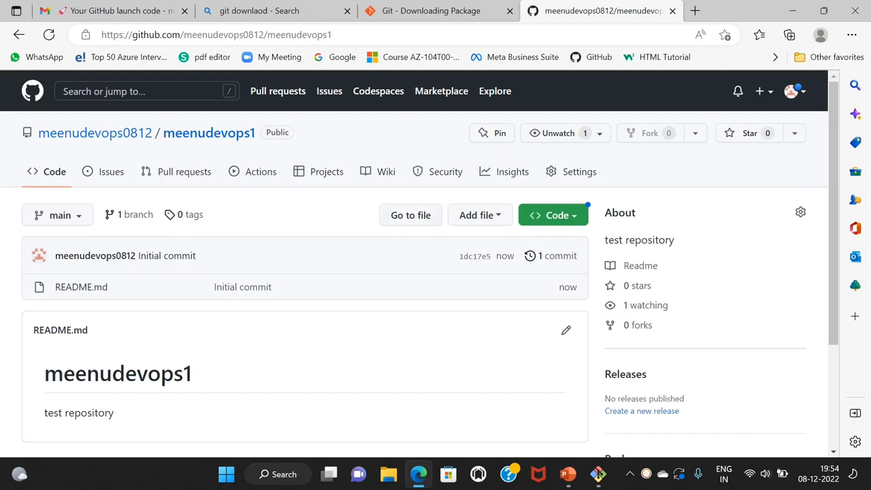
- Copy the repository's HTTPS clone URL from the Code menu
{"action": "left_click", "coordinate": [553, 215]}
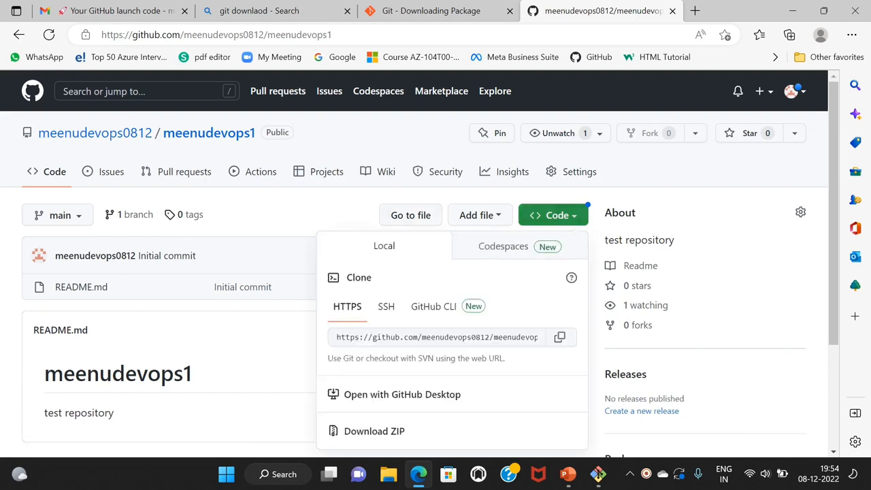
{"action": "left_click", "coordinate": [560, 337]}
{"action": "left_click", "coordinate": [560, 337]}
{"action": "left_click", "coordinate": [559, 337]}
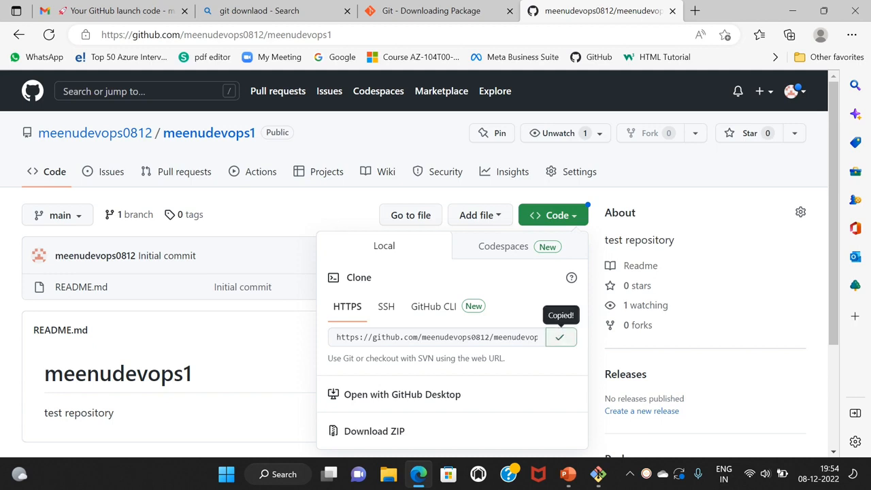
{"action": "key", "text": "Escape"}
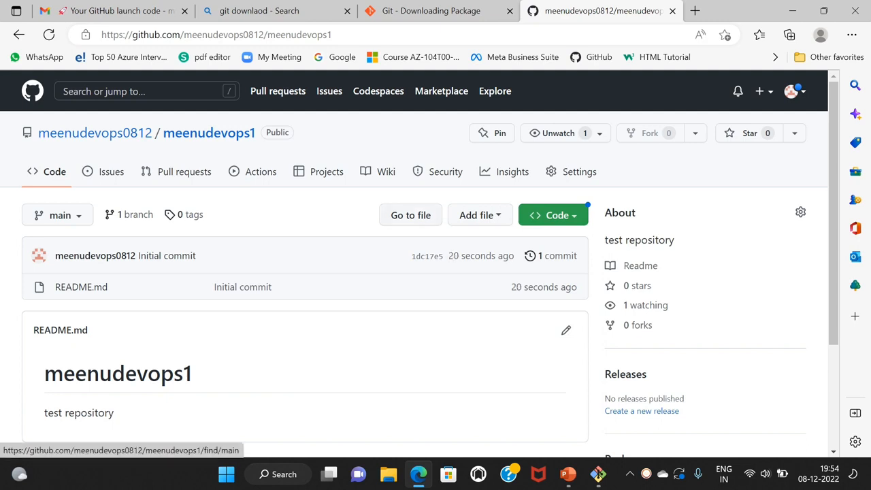
- Look over the Add file menu options, then close the menu
{"action": "left_click", "coordinate": [476, 215]}
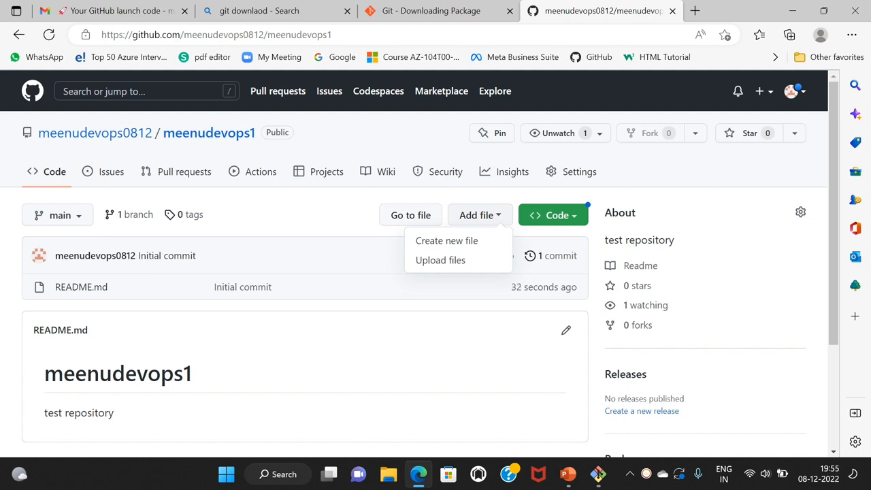
{"action": "key", "text": "Escape"}
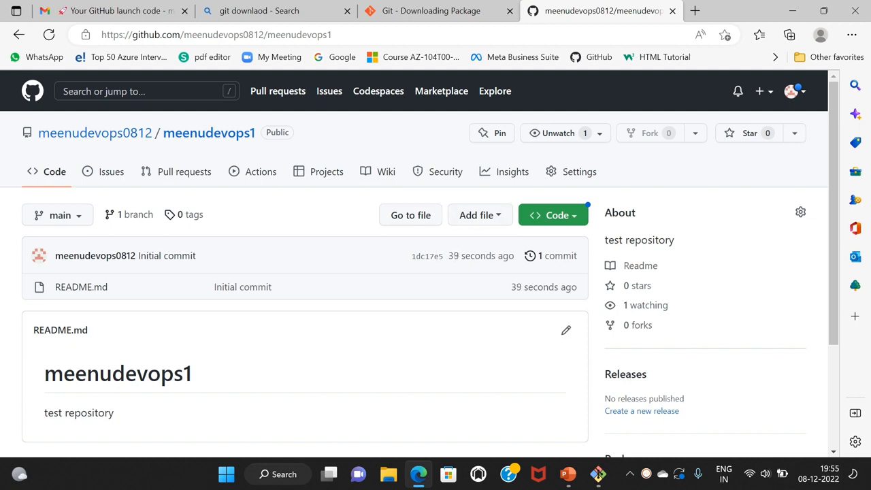
{"action": "left_click", "coordinate": [647, 474]}
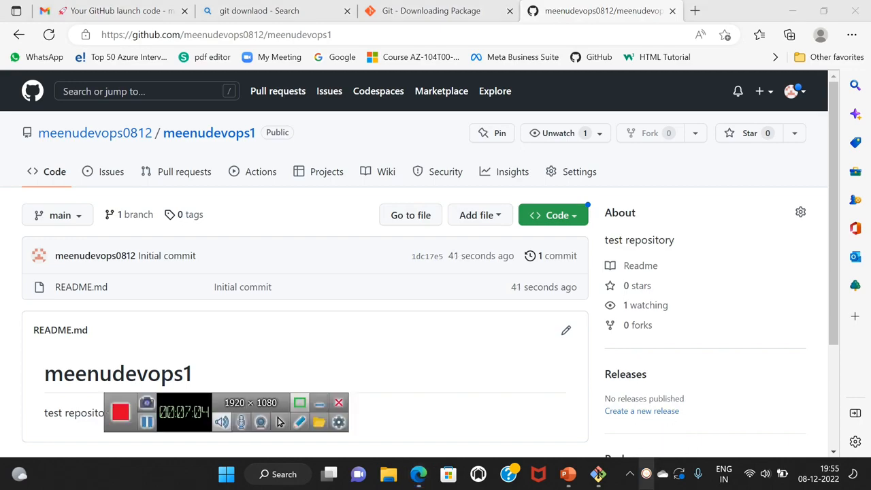